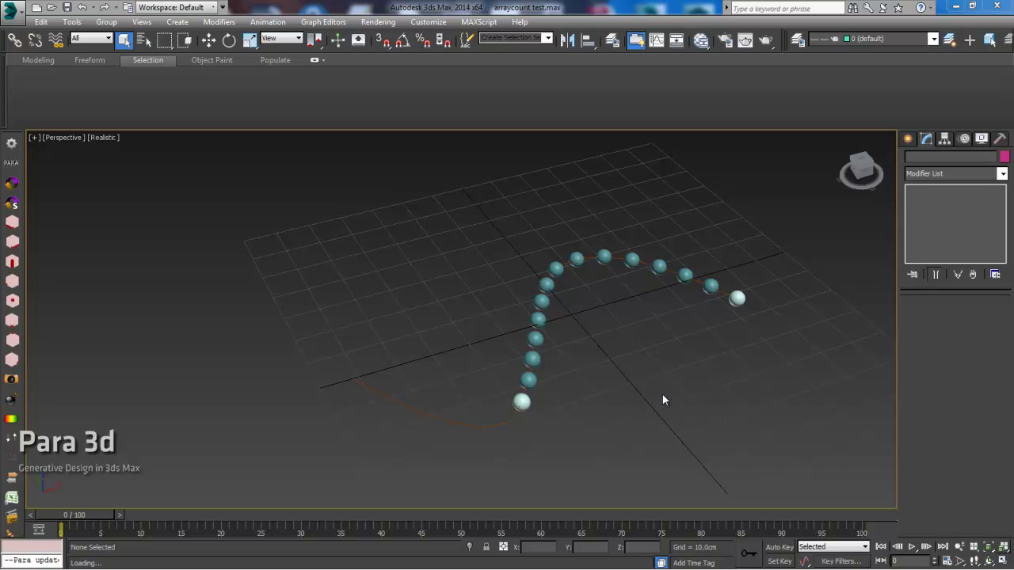
# Open the Para 3d settings window and bring the sphere array's whole node graph into view
pyautogui.scroll(-3, 621, 351)
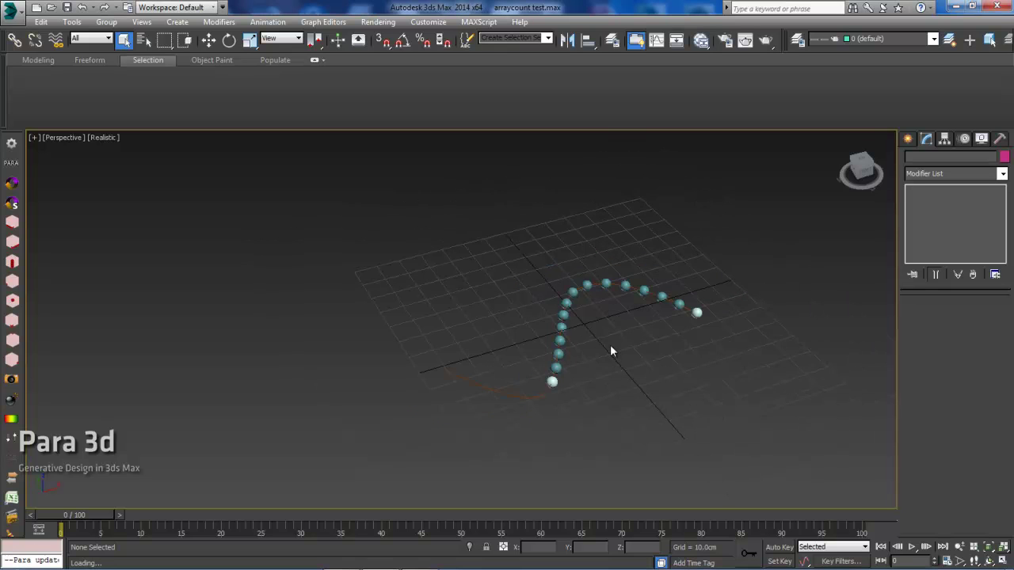
pyautogui.moveTo(610, 345); pyautogui.dragTo(616, 344, button='middle')
pyautogui.scroll(4, 602, 349)
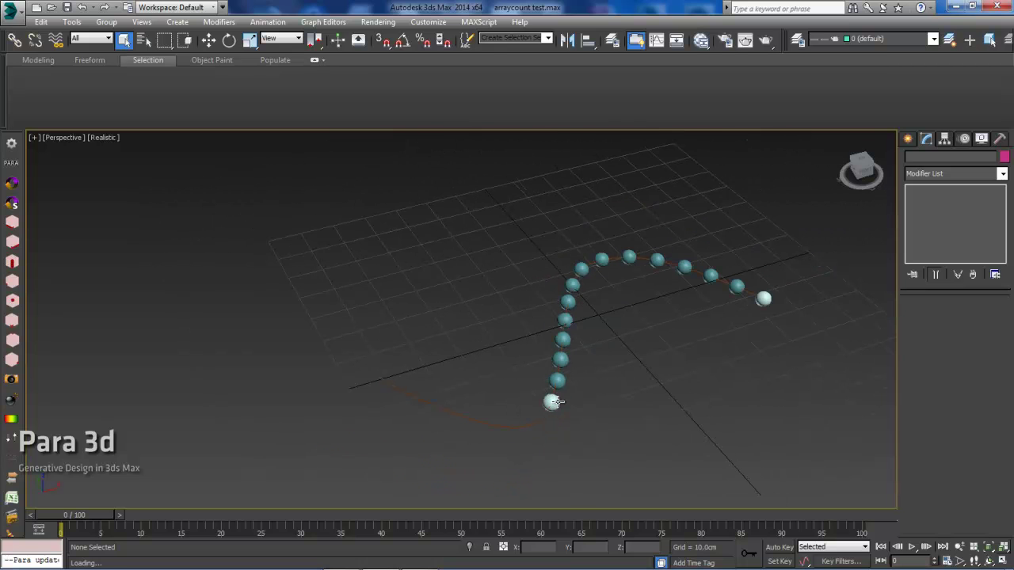
pyautogui.scroll(2, 454, 317)
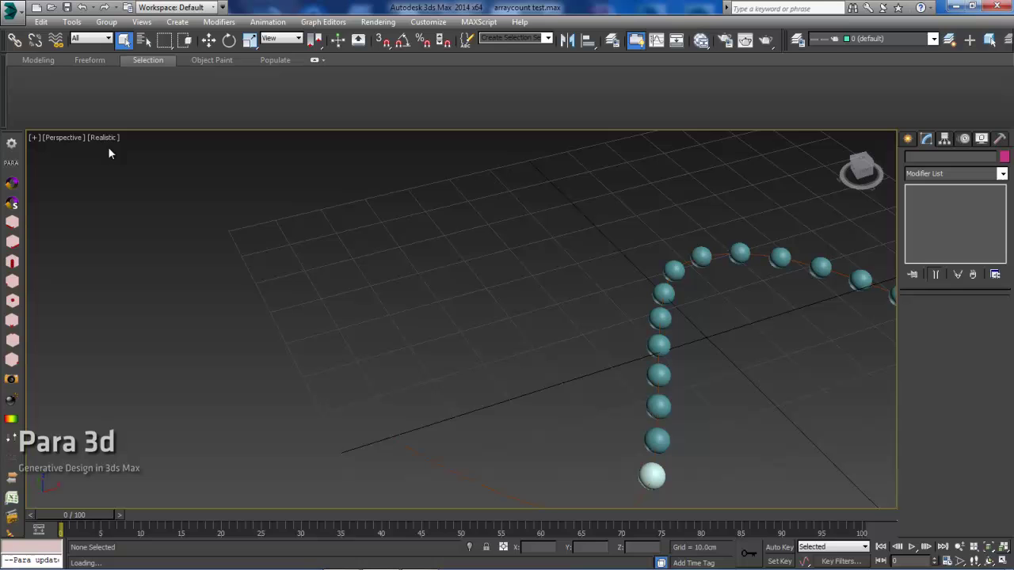
pyautogui.click(11, 144)
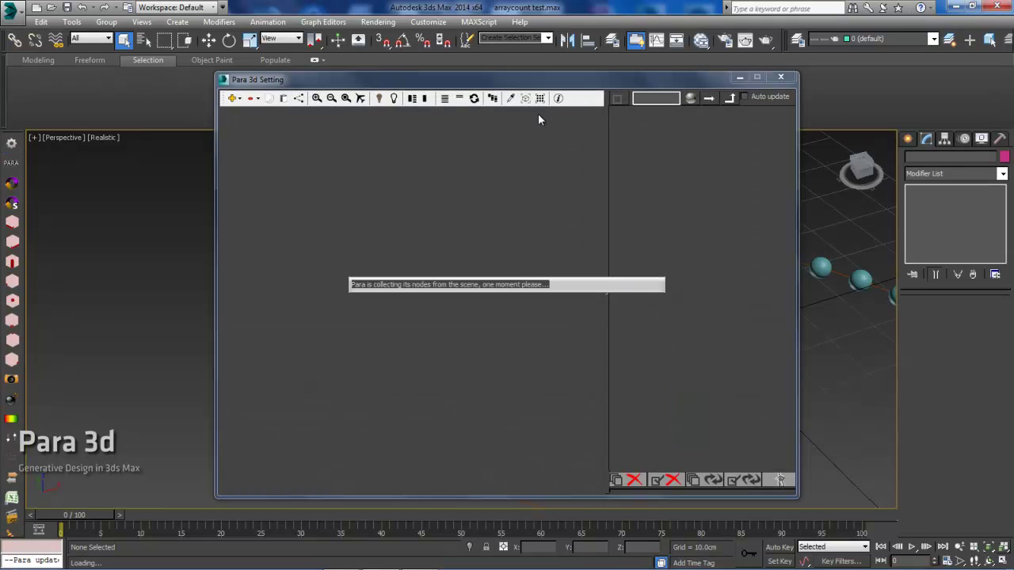
pyautogui.moveTo(523, 83); pyautogui.dragTo(433, 95)
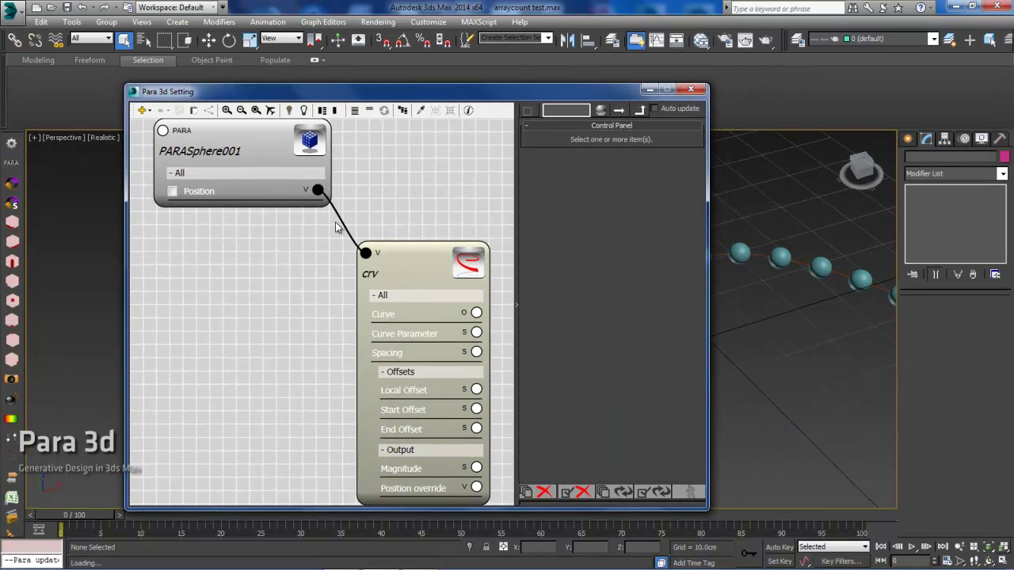
pyautogui.scroll(-1, 253, 281)
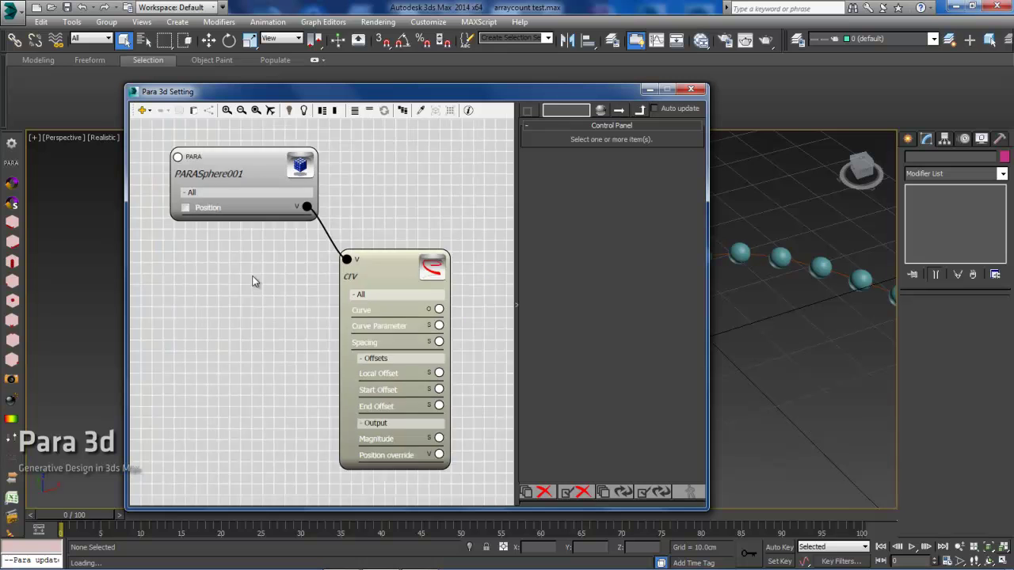
pyautogui.scroll(-1, 255, 279)
# Rename the curve controller connected to the sphere array's position as OG
pyautogui.click(291, 291)
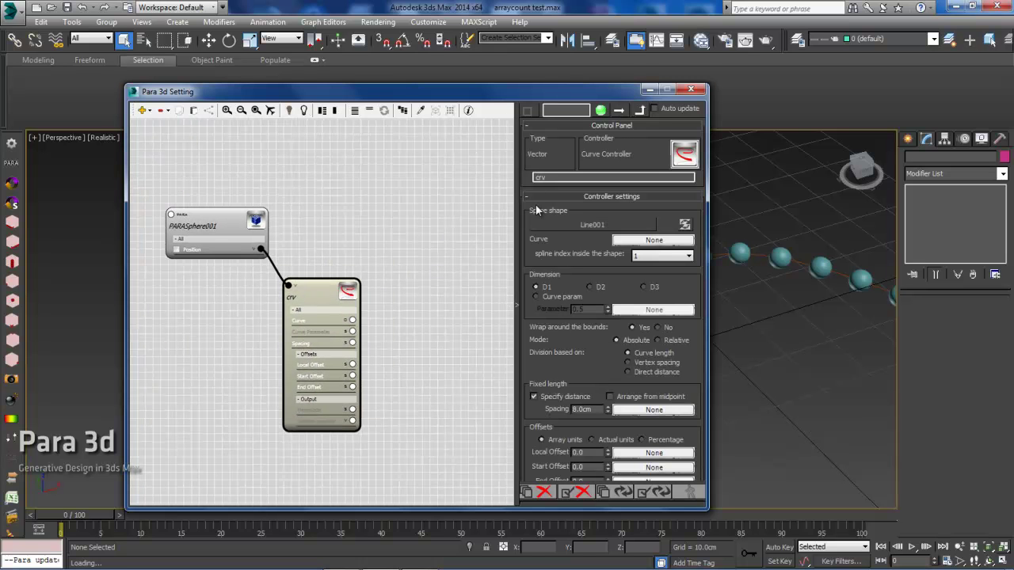
pyautogui.doubleClick(549, 176)
pyautogui.write('OG')
pyautogui.click(383, 199)
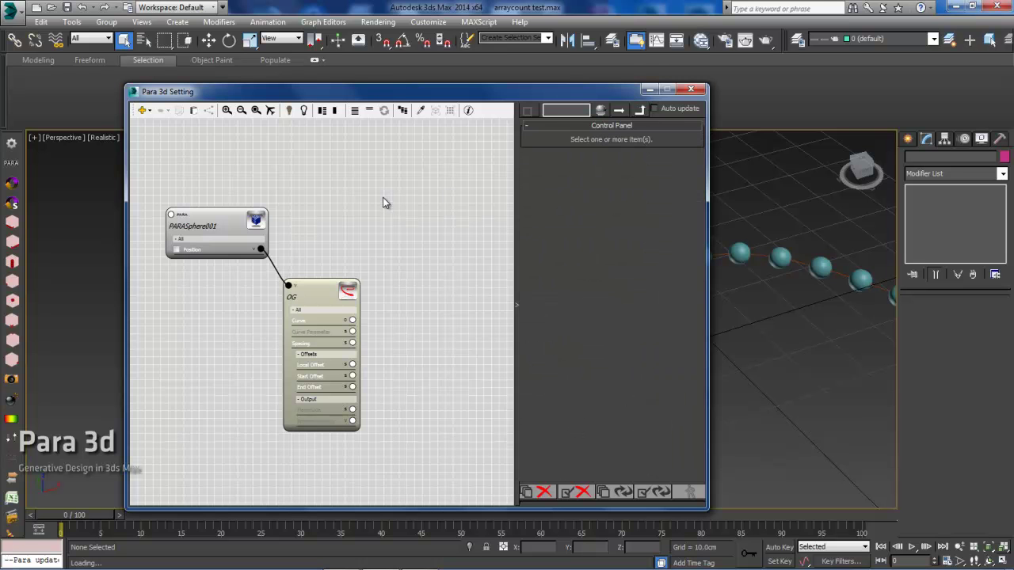
# Move the Para 3d settings window aside to uncover the spheres and make room in the graph for new nodes
pyautogui.moveTo(362, 206); pyautogui.dragTo(318, 214, button='middle')
pyautogui.moveTo(391, 96); pyautogui.dragTo(289, 86)
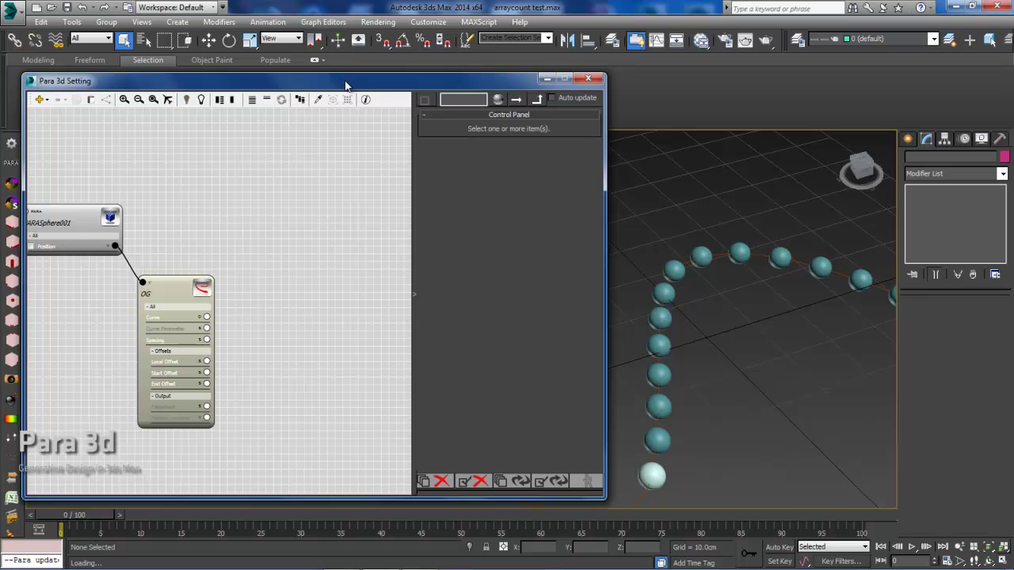
pyautogui.moveTo(347, 84); pyautogui.dragTo(356, 80)
pyautogui.moveTo(266, 180)
pyautogui.mouseDown(button='middle')
pyautogui.moveTo(312, 181)
pyautogui.moveTo(260, 198)
pyautogui.moveTo(258, 186)
pyautogui.mouseUp(button='middle')
pyautogui.scroll(-1, 288, 198)
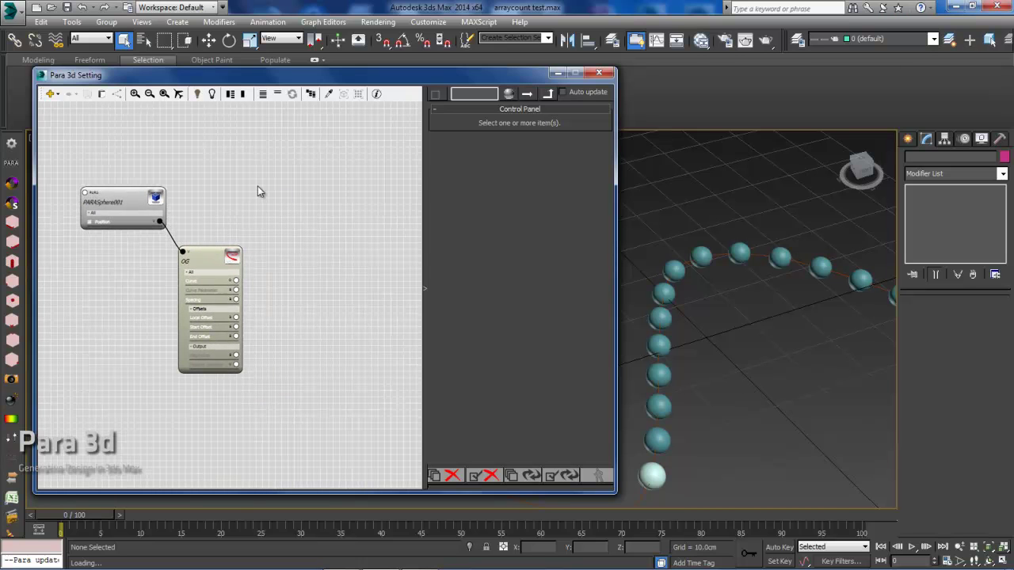
# Add a Math Controller from the controller library to the node graph and select it
pyautogui.doubleClick(311, 246)
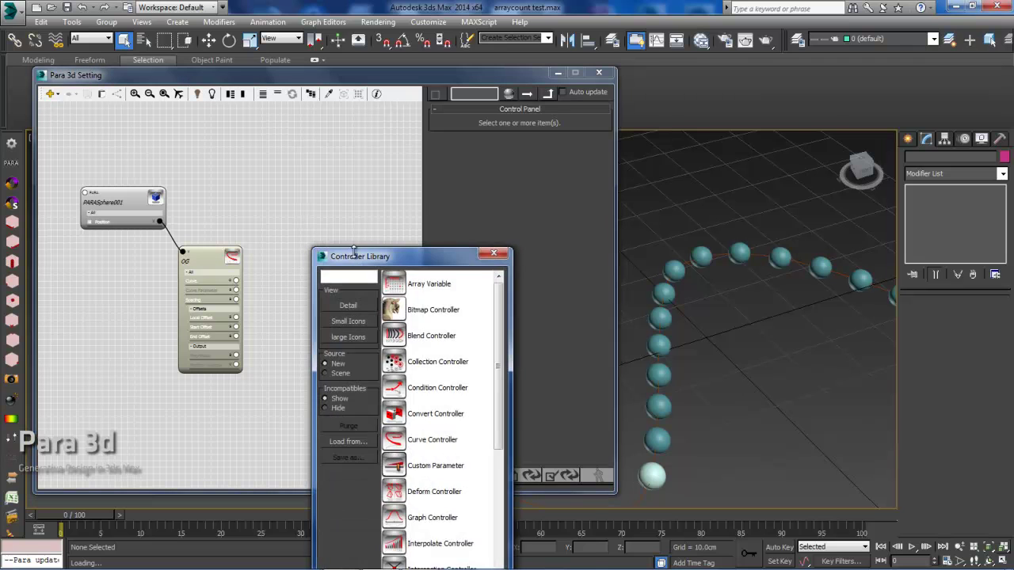
pyautogui.moveTo(360, 248); pyautogui.dragTo(441, 155)
pyautogui.write('math')
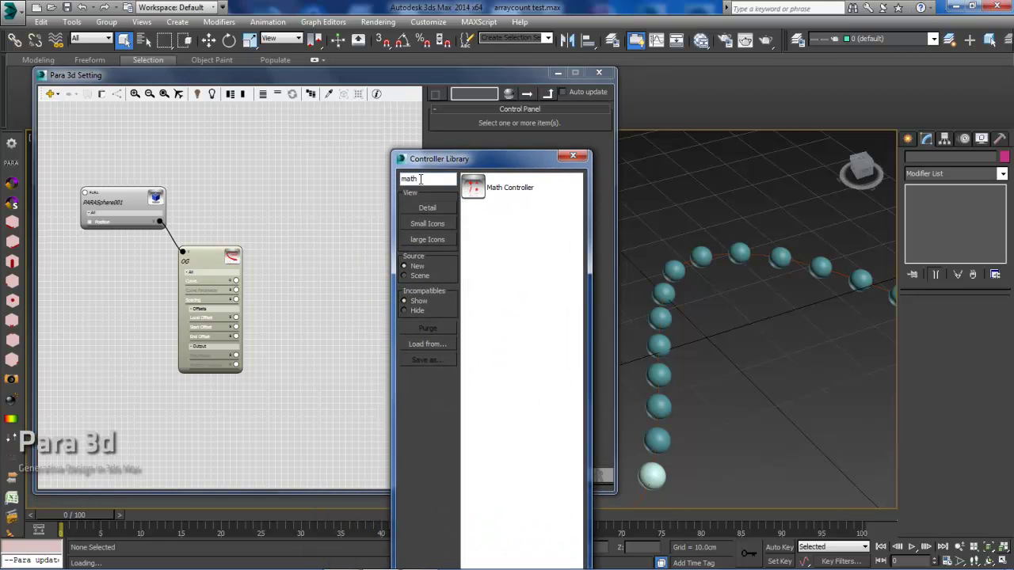
pyautogui.doubleClick(473, 188)
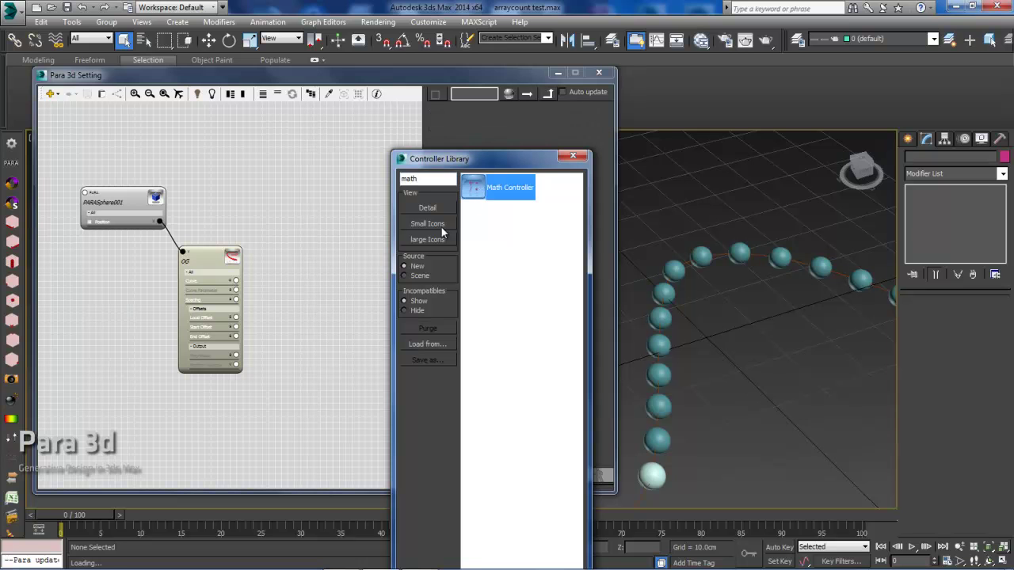
pyautogui.click(573, 155)
pyautogui.scroll(-1, 301, 332)
pyautogui.scroll(3, 252, 379)
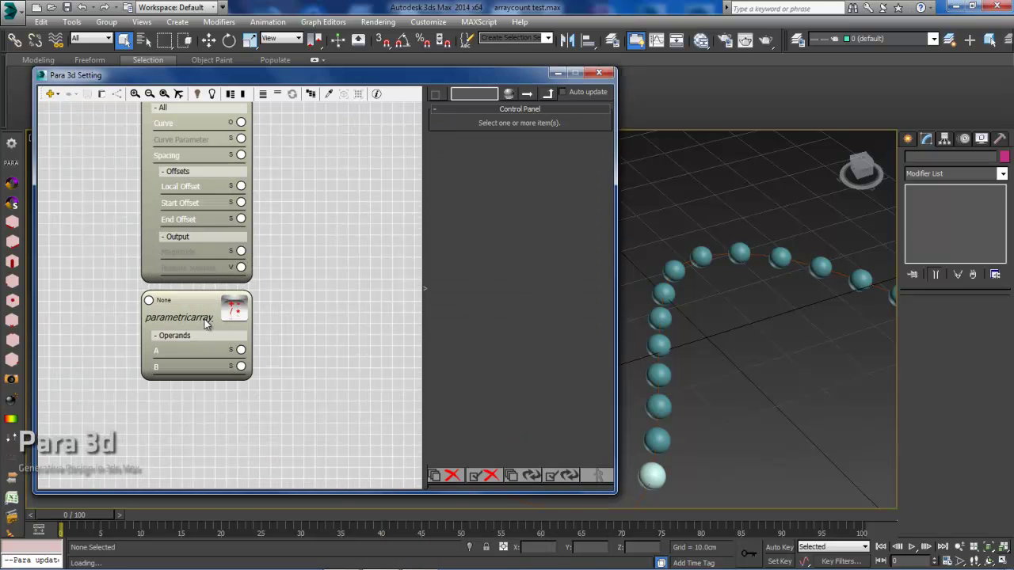
pyautogui.click(204, 321)
pyautogui.scroll(-2, 293, 248)
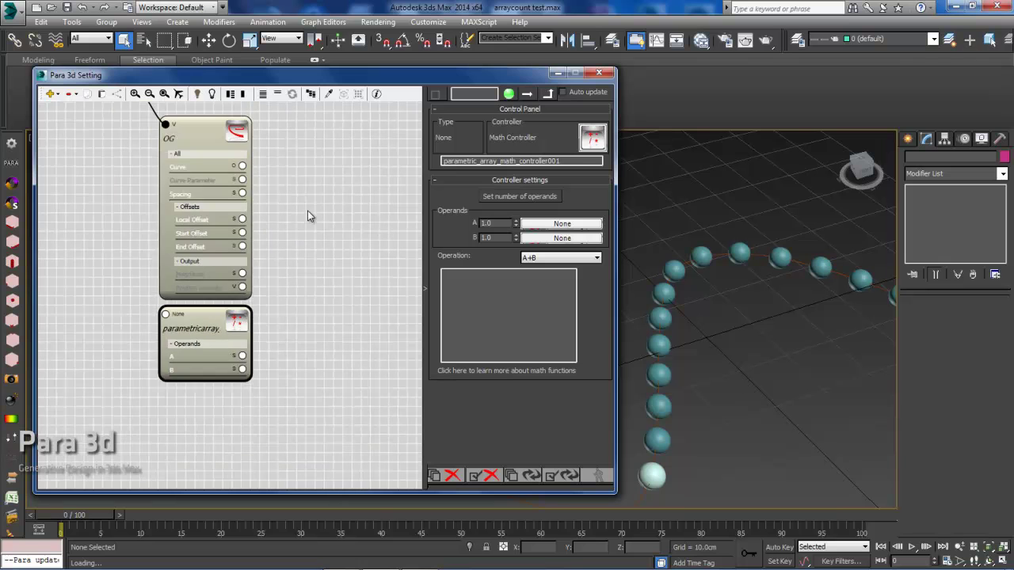
pyautogui.moveTo(307, 211); pyautogui.dragTo(297, 243, button='middle')
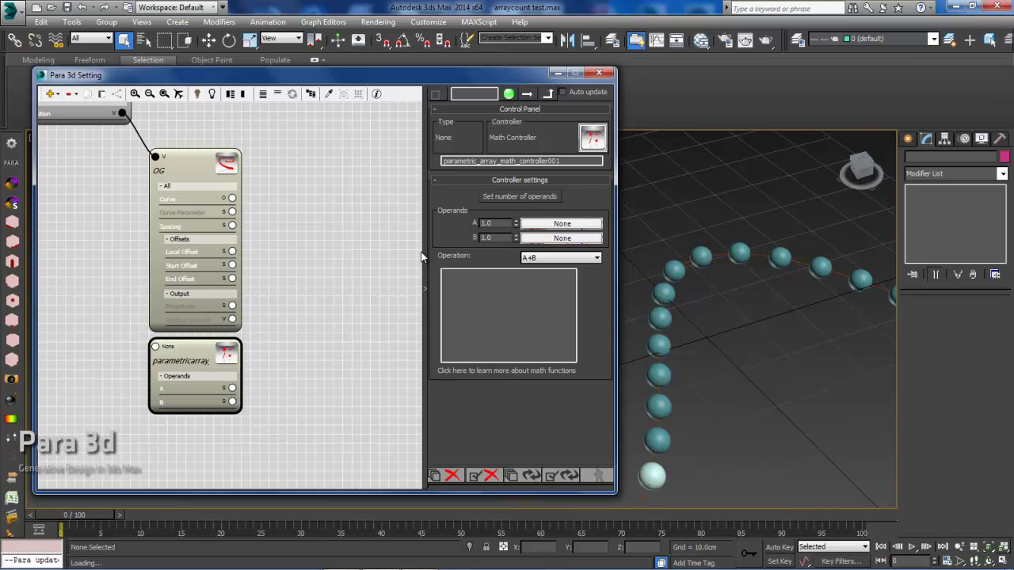
pyautogui.click(547, 225)
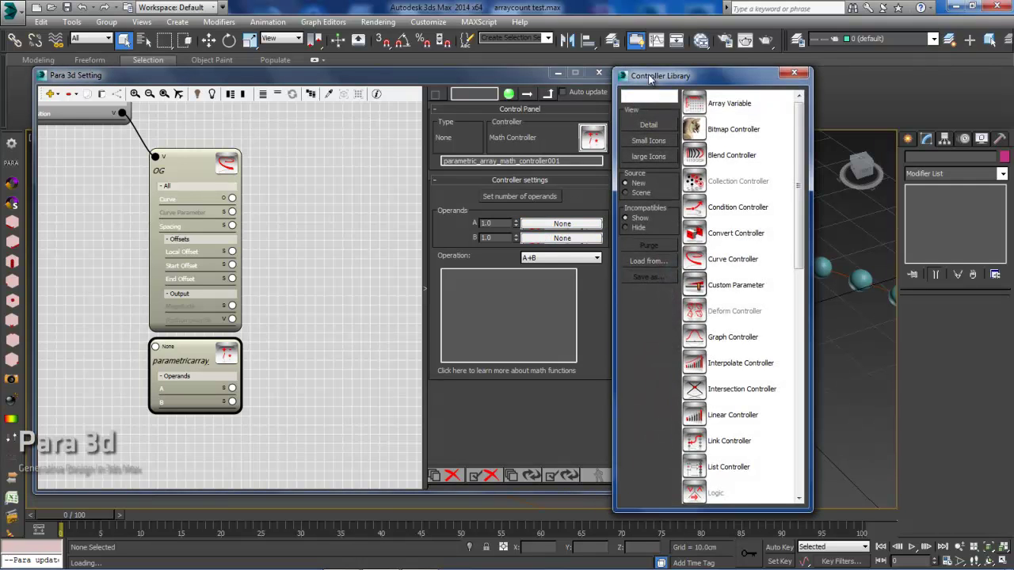
pyautogui.moveTo(679, 75); pyautogui.dragTo(739, 95)
pyautogui.click(854, 93)
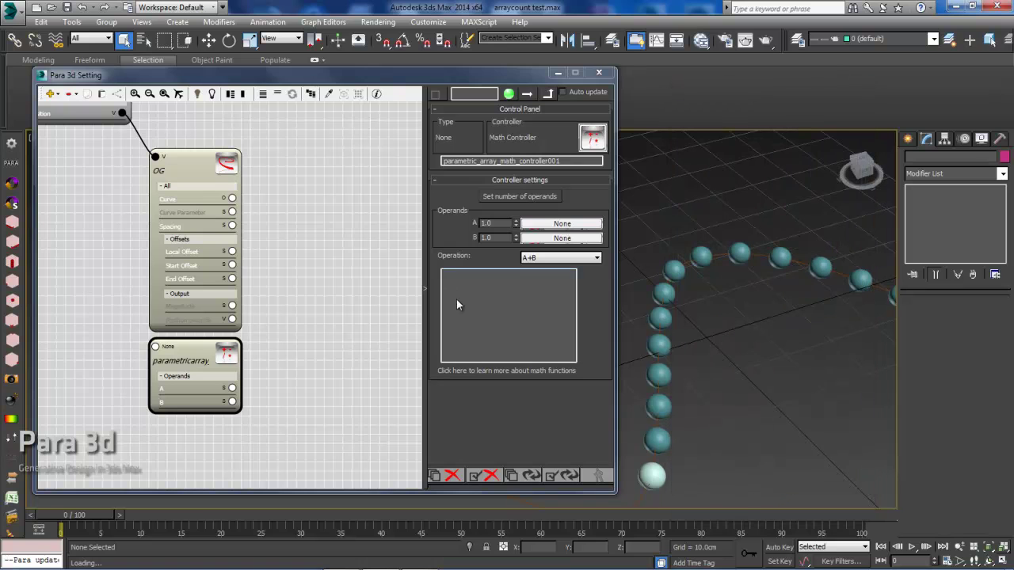
# Choose the A/B operation for the math controller and edit its expression to 1+(A/B)
pyautogui.click(456, 301)
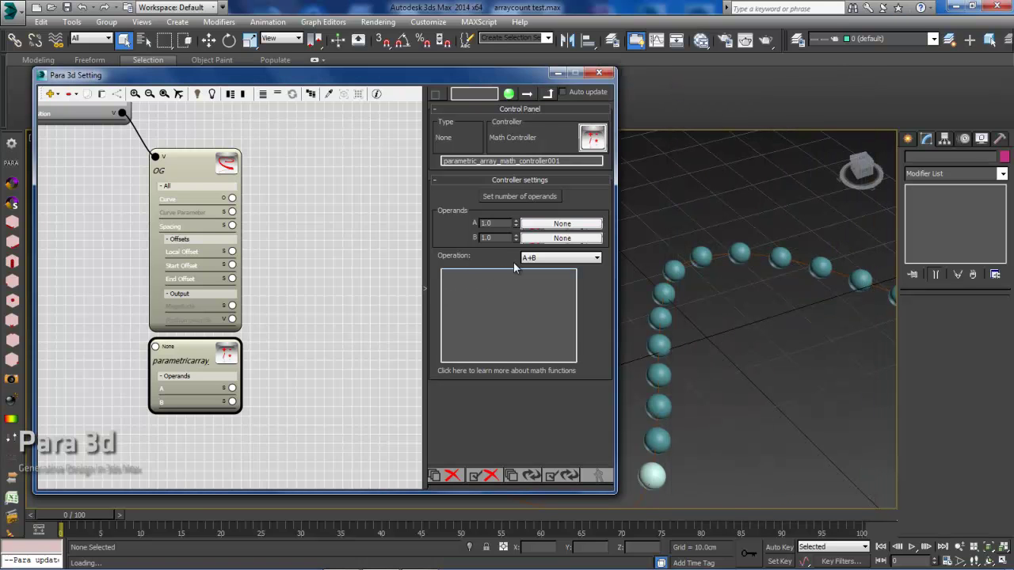
pyautogui.click(554, 259)
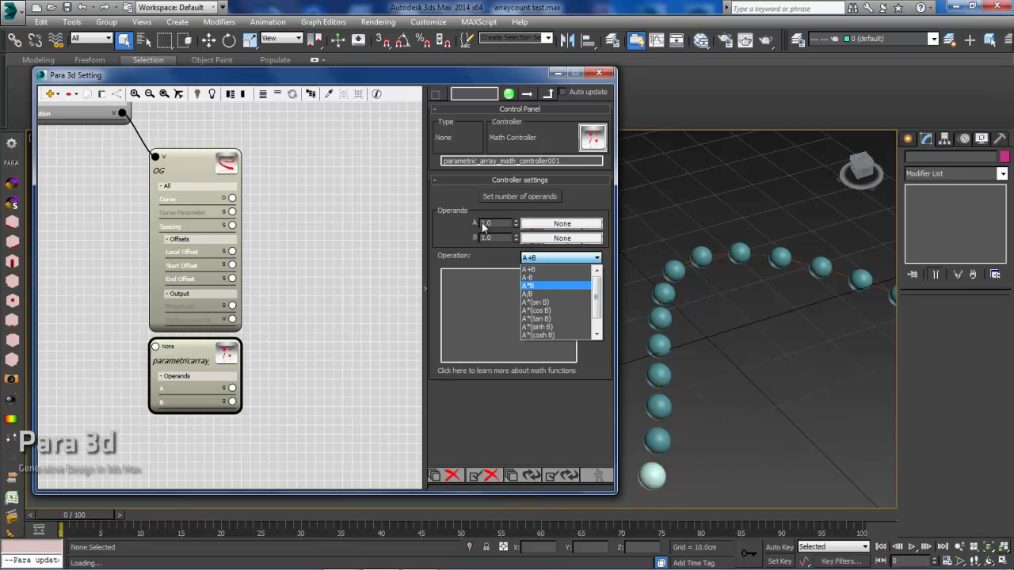
pyautogui.click(532, 295)
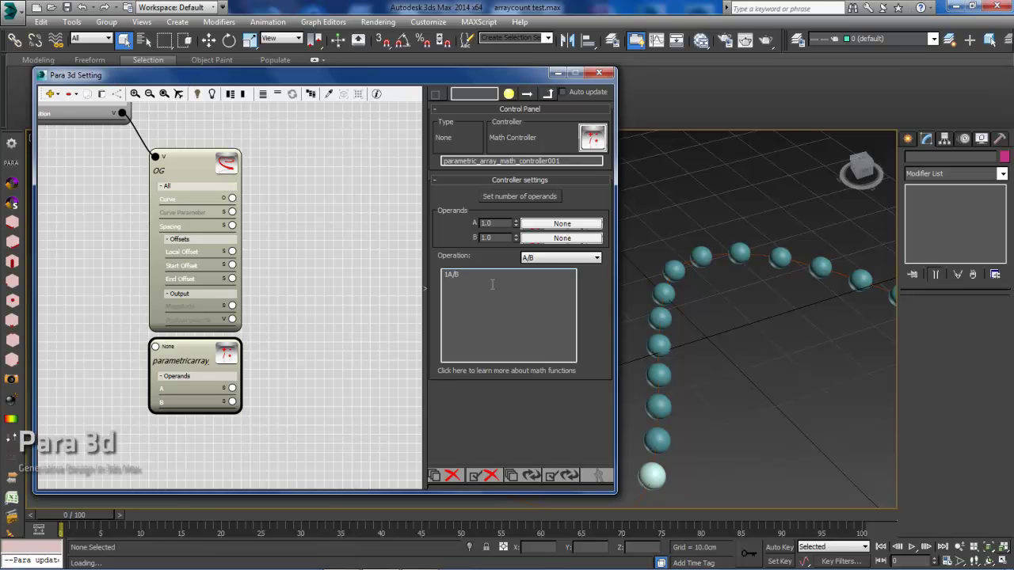
pyautogui.write('+(')
pyautogui.click(318, 262)
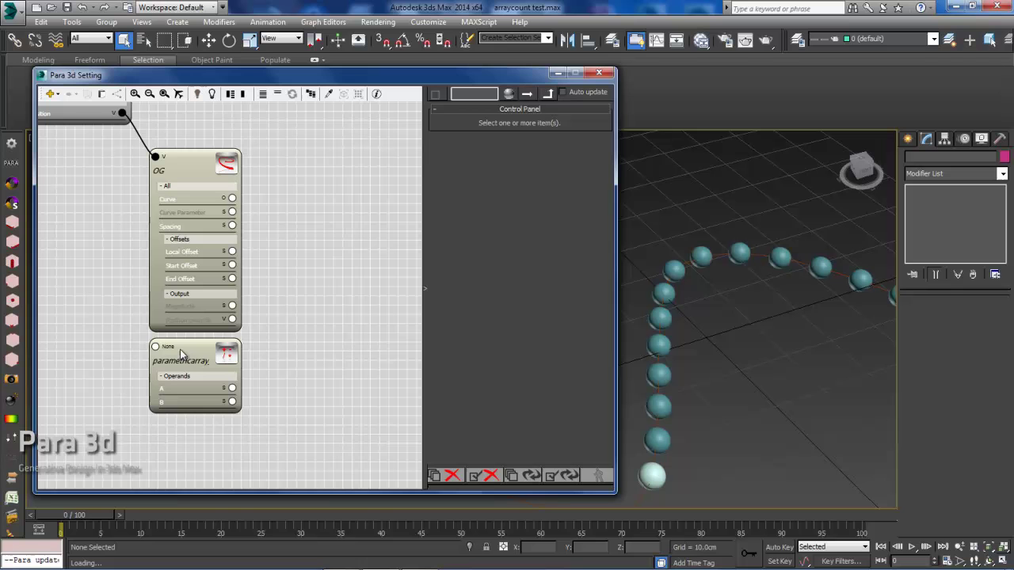
# Assign a new Curve Controller to operand A of the math controller and place its node beside it
pyautogui.moveTo(201, 354); pyautogui.dragTo(204, 359)
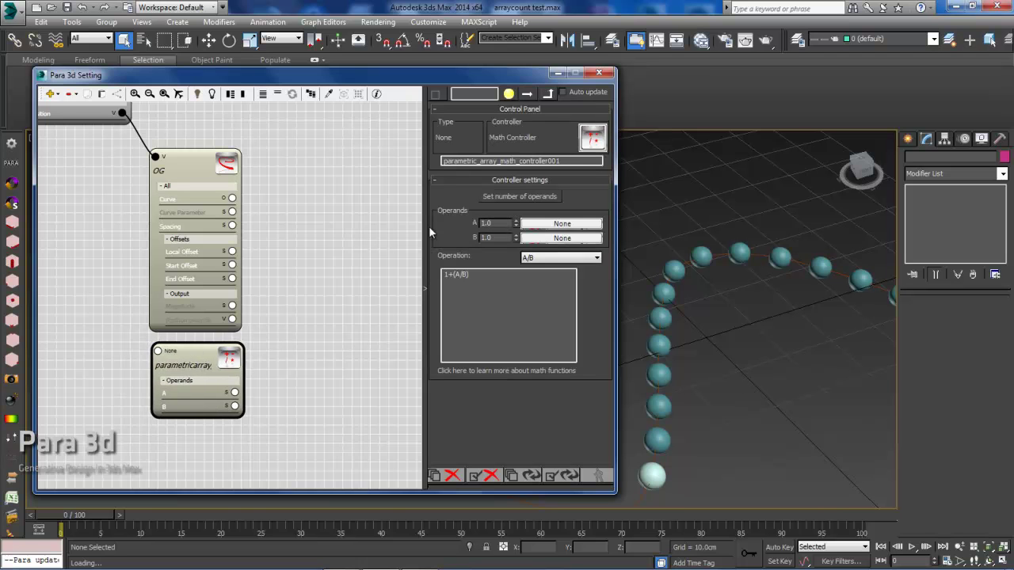
pyautogui.click(555, 224)
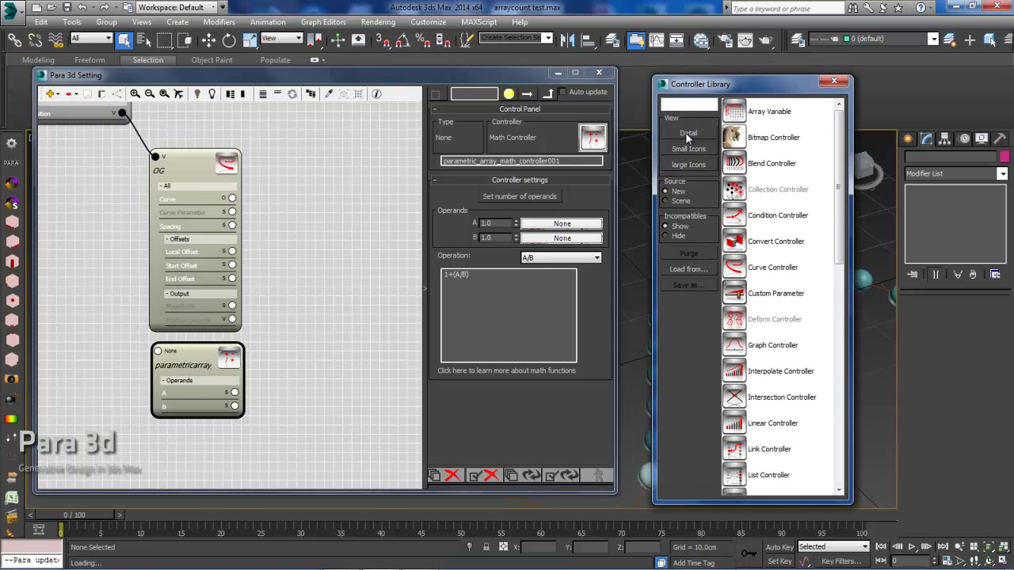
pyautogui.click(672, 104)
pyautogui.write('crv')
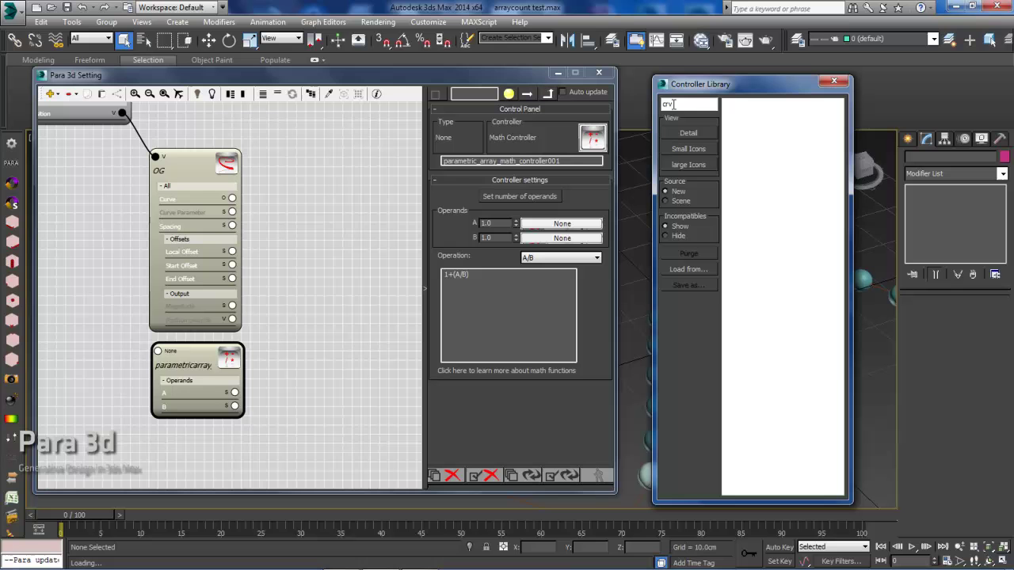
pyautogui.press('BackSpace')
pyautogui.write('ur')
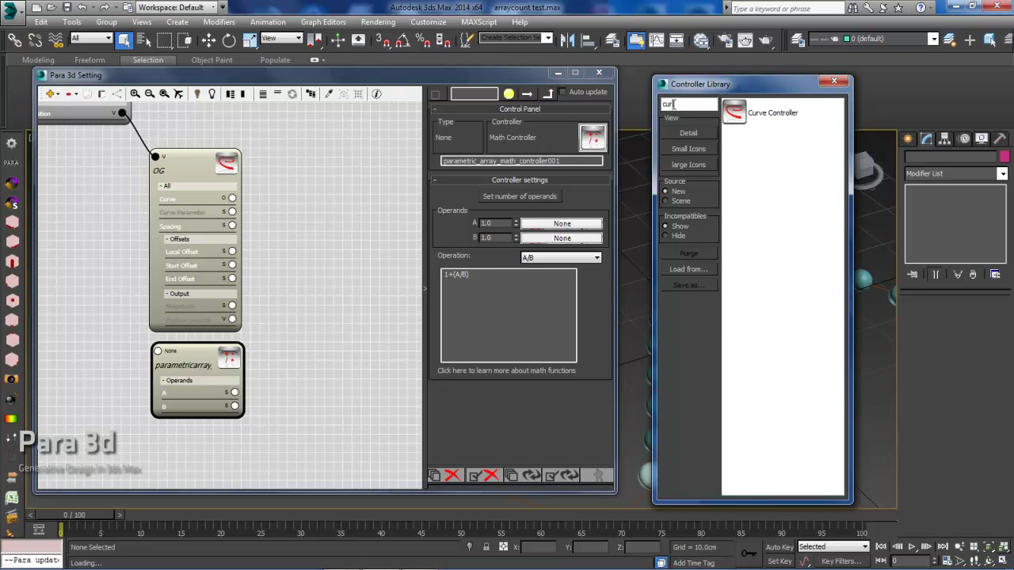
pyautogui.doubleClick(734, 111)
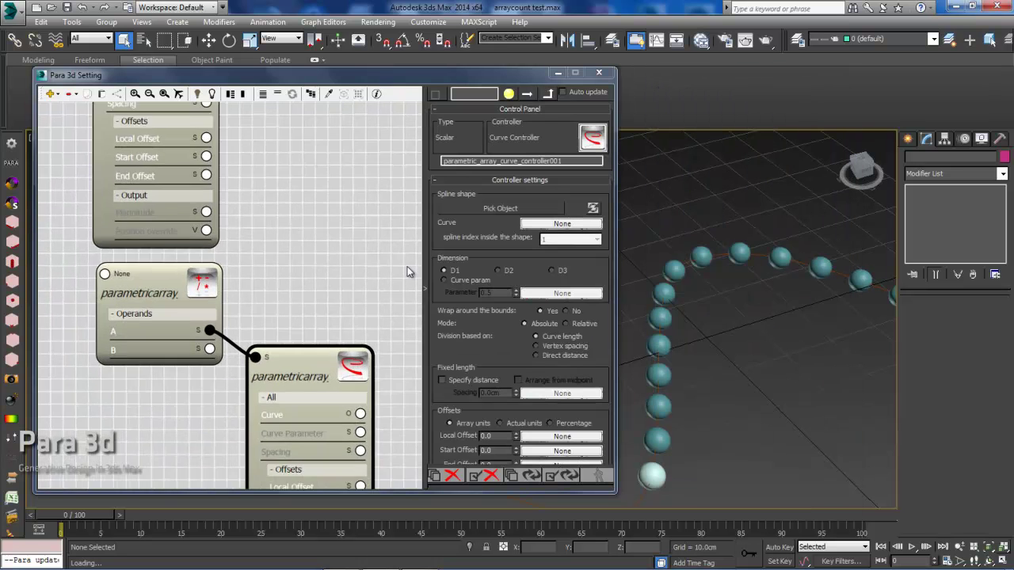
pyautogui.scroll(-5, 371, 257)
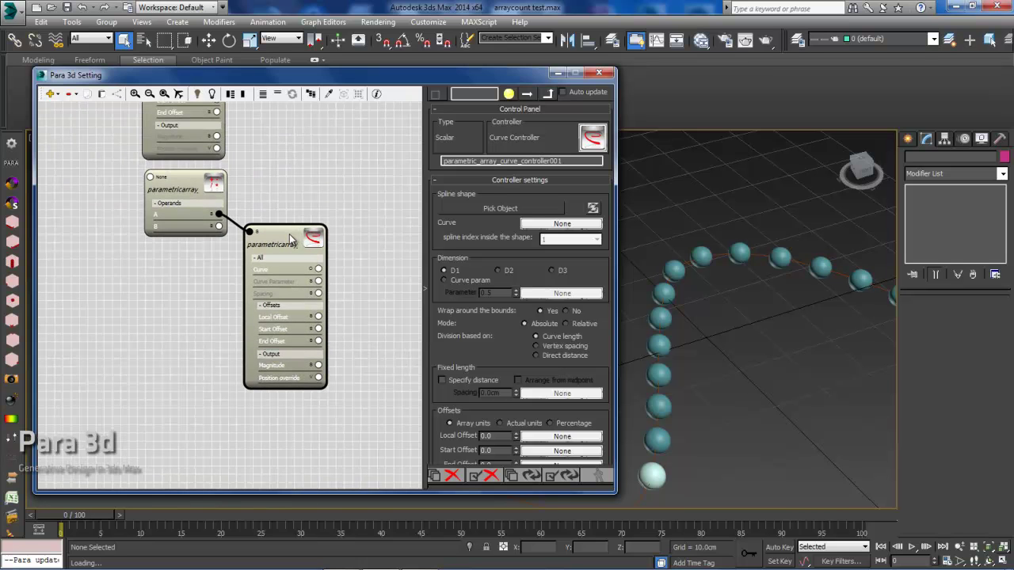
pyautogui.moveTo(286, 238); pyautogui.dragTo(303, 205)
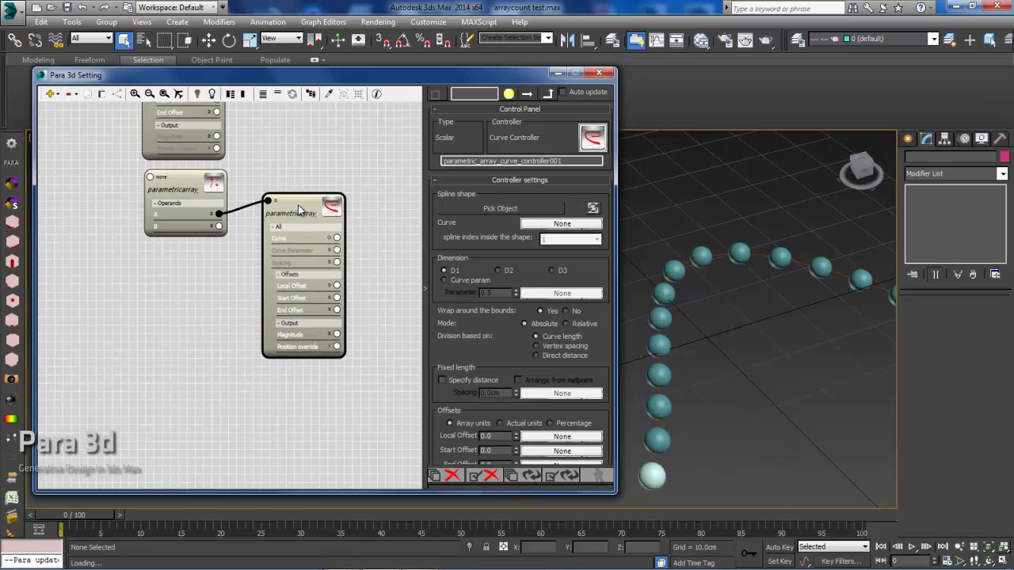
# Pick the spline under the spheres, Line001, as the new curve controller's spline shape
pyautogui.click(492, 209)
pyautogui.moveTo(704, 297); pyautogui.dragTo(757, 265, button='middle')
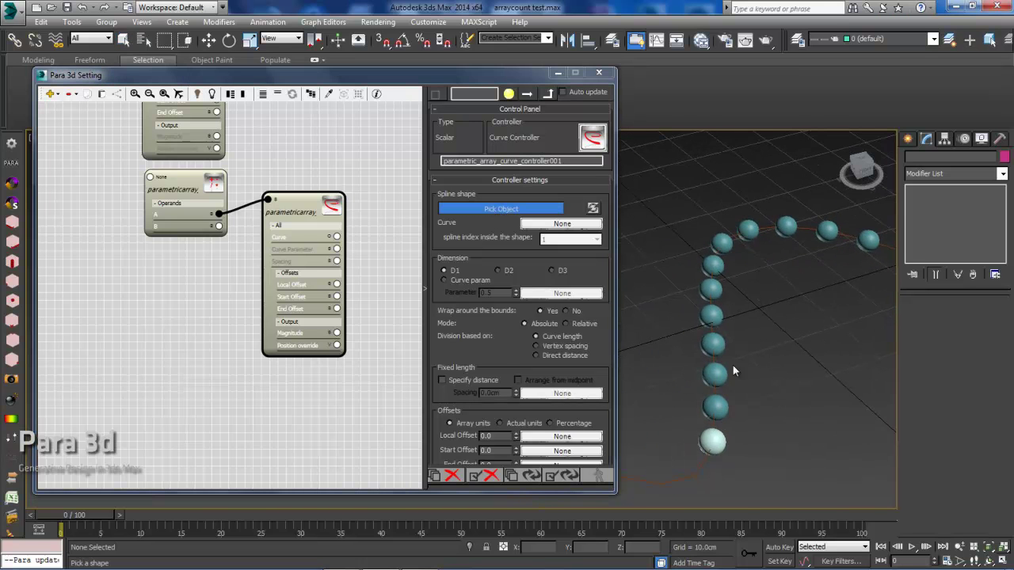
pyautogui.click(700, 467)
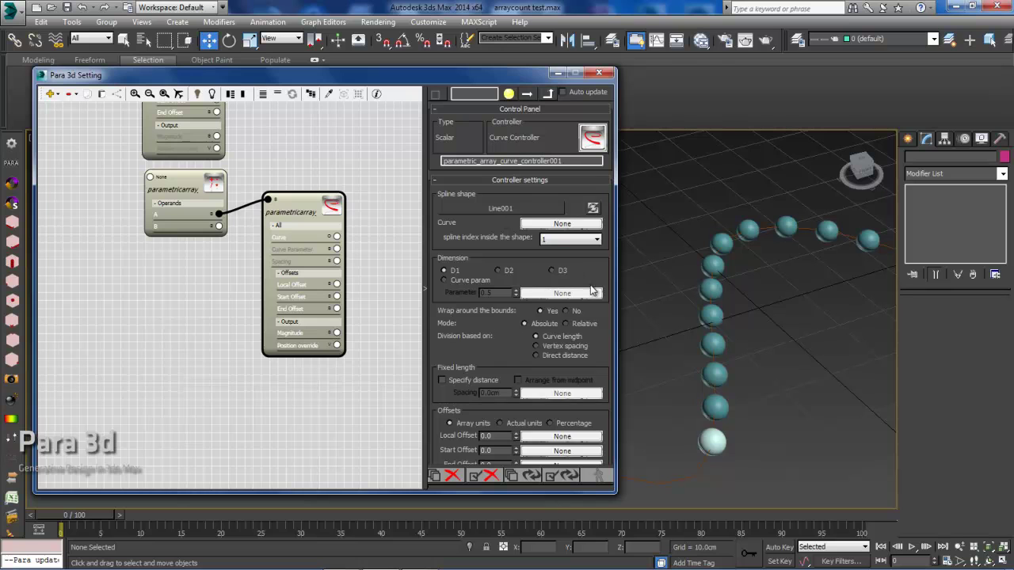
# Set the new curve controller's output to derive values from Curve Length
pyautogui.scroll(-2, 605, 347)
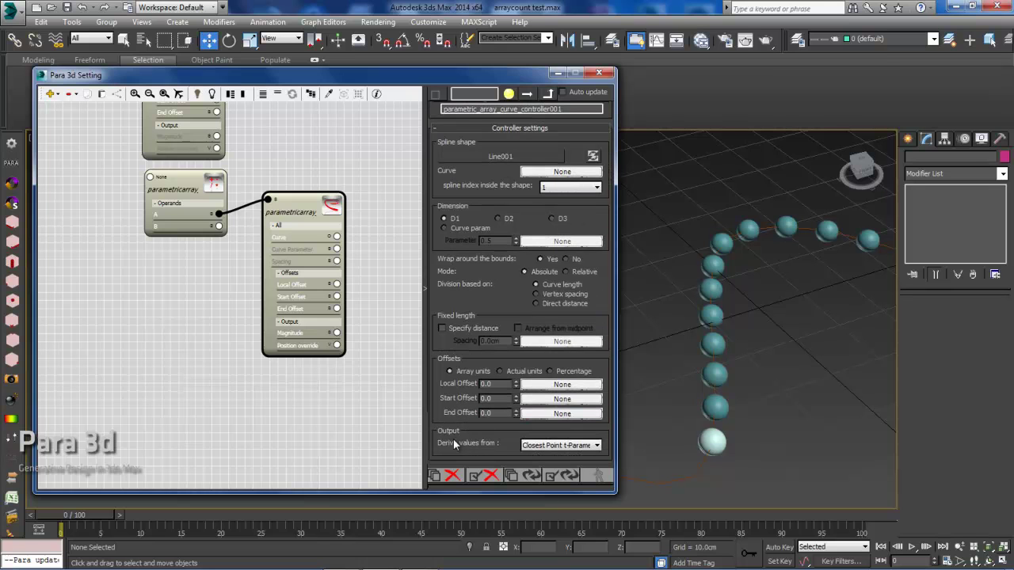
pyautogui.click(545, 447)
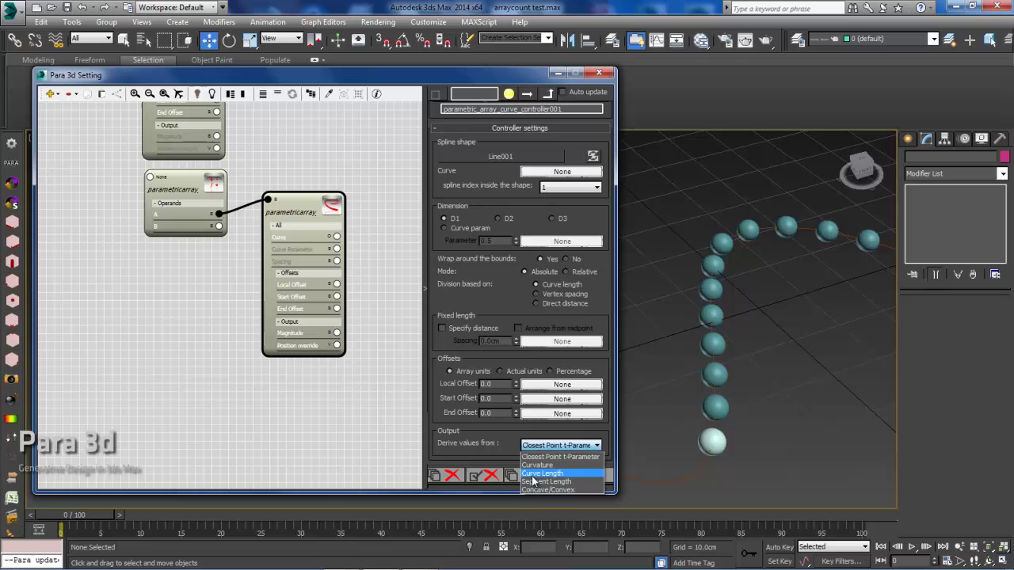
pyautogui.click(542, 474)
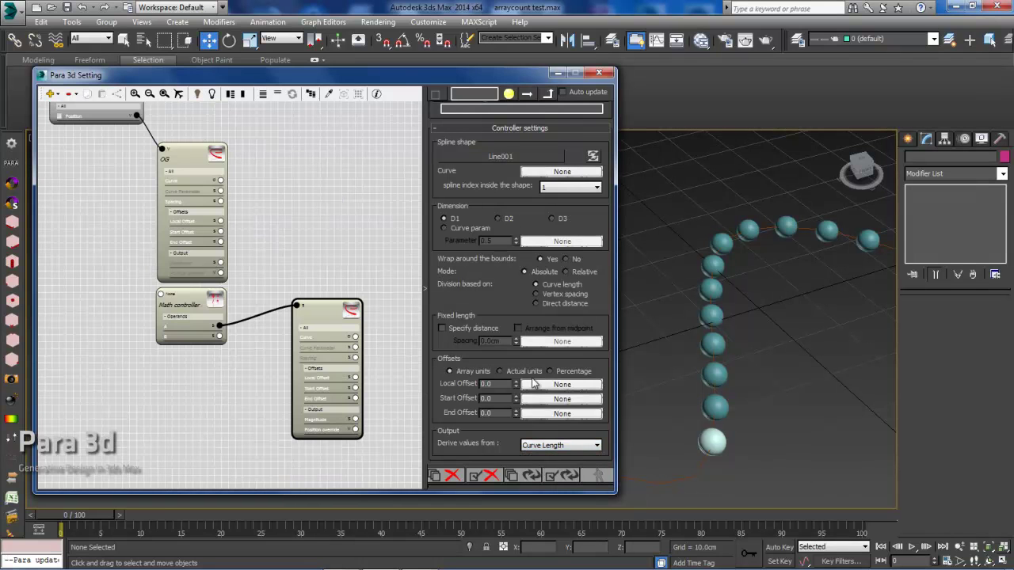
pyautogui.scroll(2, 511, 297)
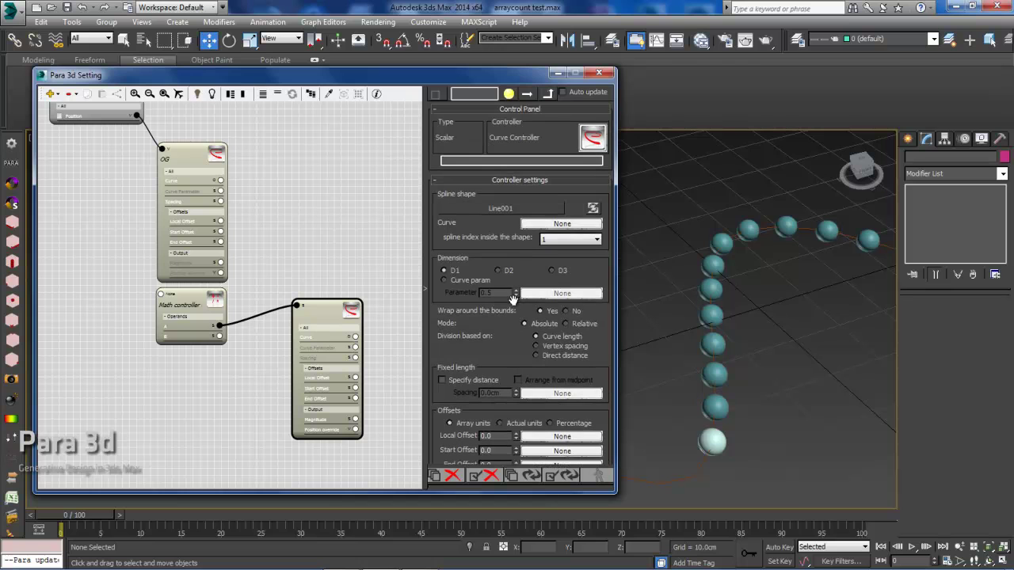
# Name the new curve controller "Crv Length" and shift its node slightly upward
pyautogui.click(463, 161)
pyautogui.click(331, 283)
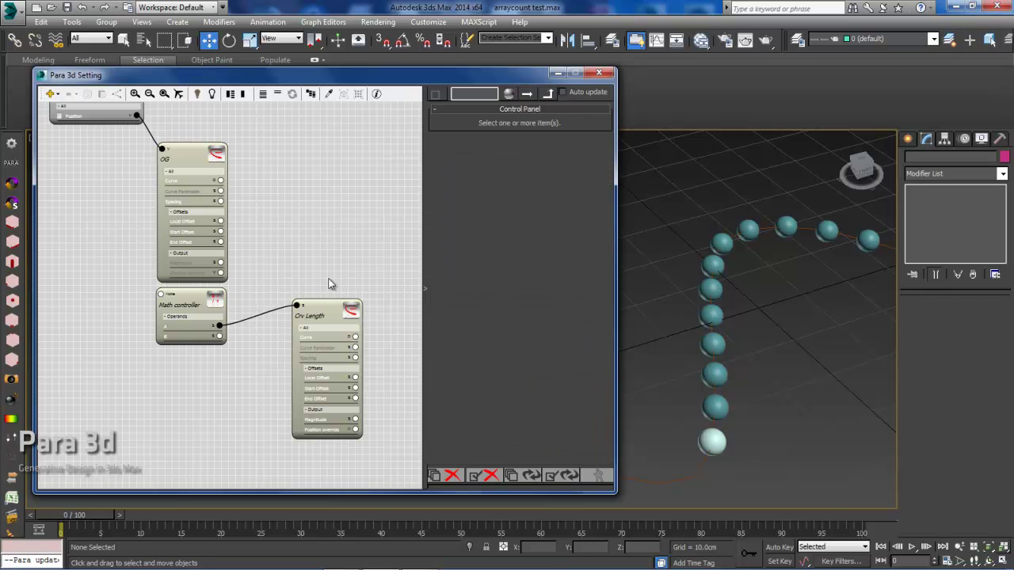
pyautogui.moveTo(325, 309); pyautogui.dragTo(327, 289)
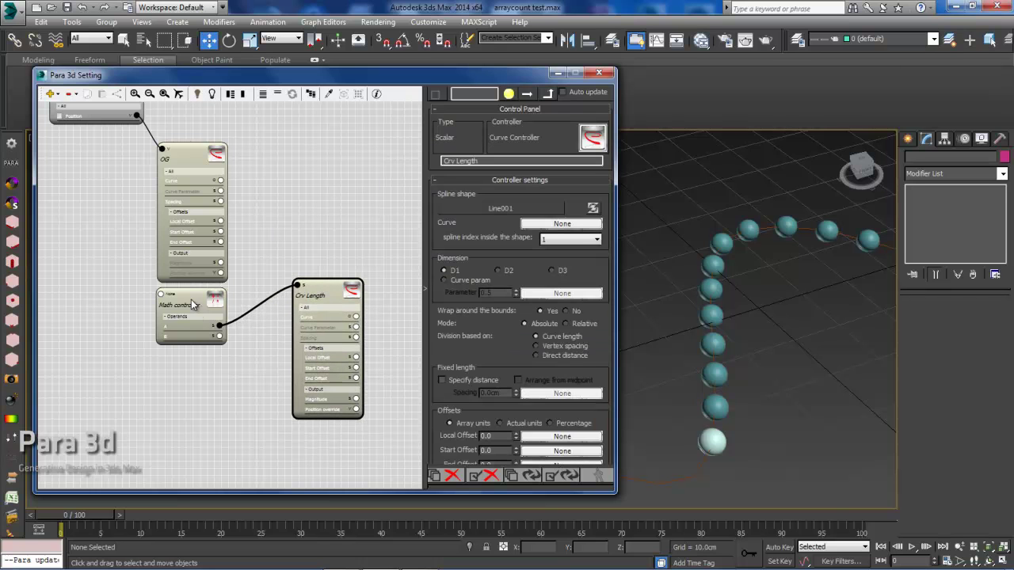
# Assign a new Custom Parameter controller to operand B of the math controller and place its node below it
pyautogui.click(192, 305)
pyautogui.moveTo(193, 305); pyautogui.dragTo(187, 310)
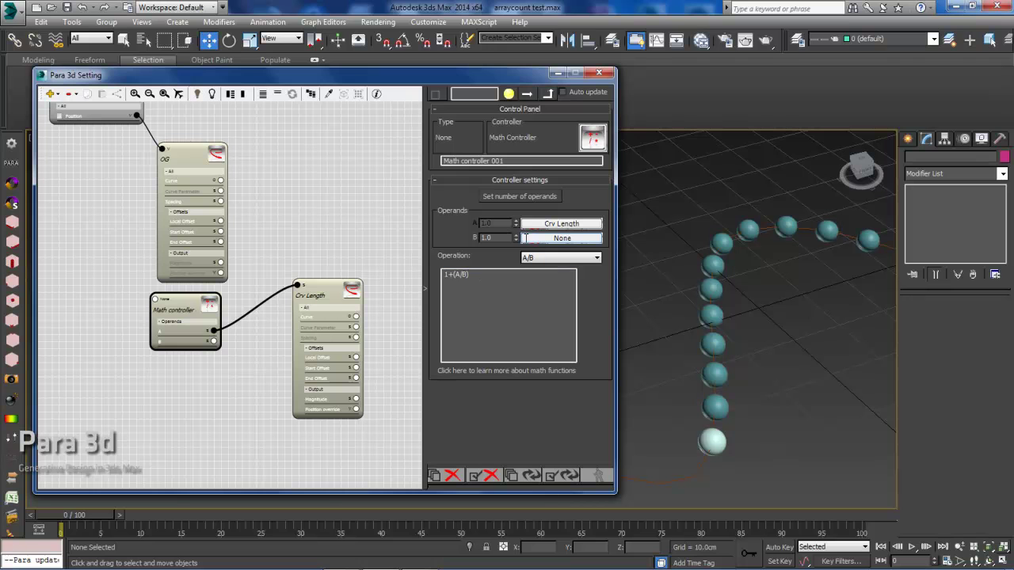
pyautogui.click(544, 239)
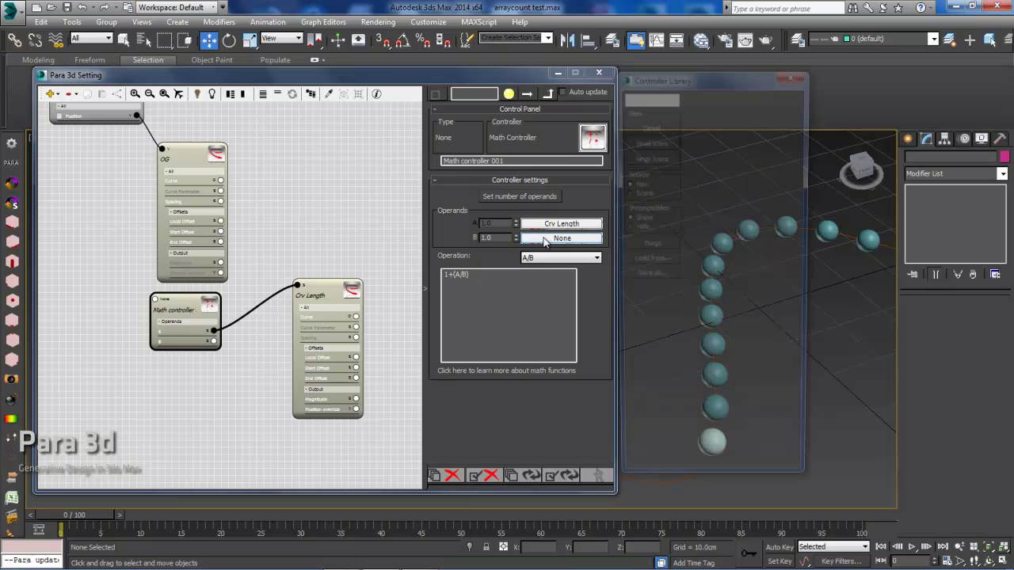
pyautogui.click(644, 103)
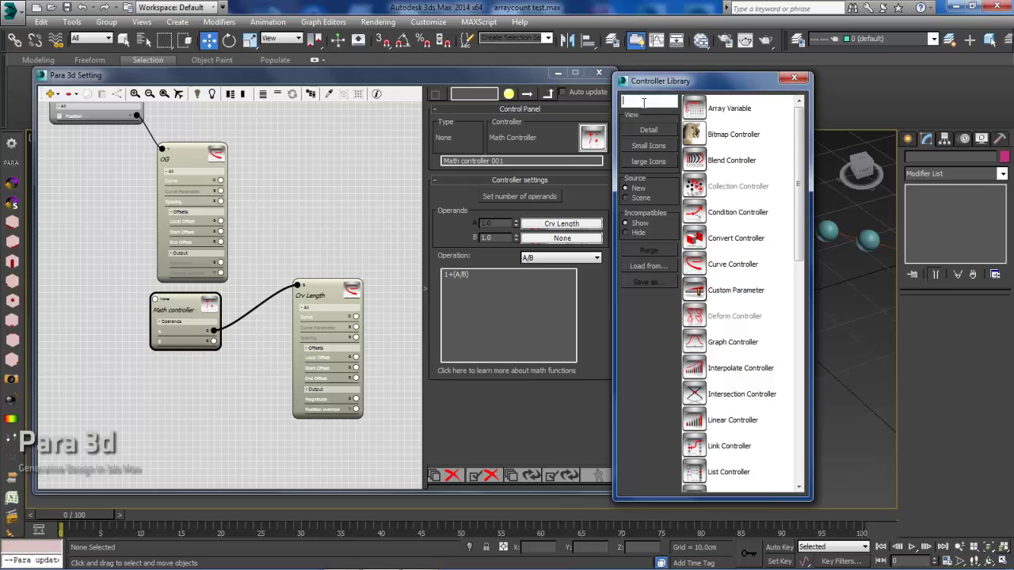
pyautogui.write('custo')
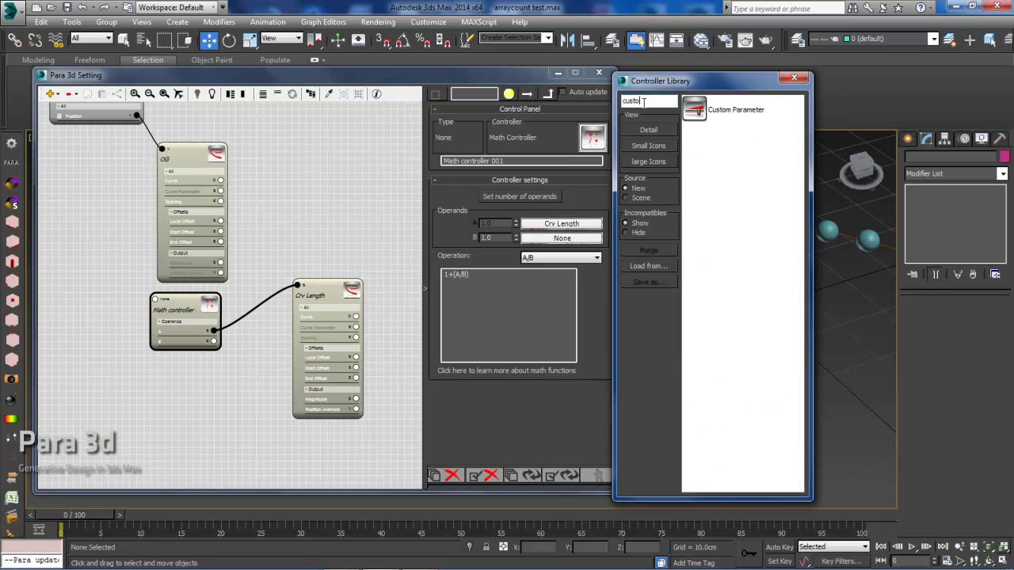
pyautogui.doubleClick(706, 105)
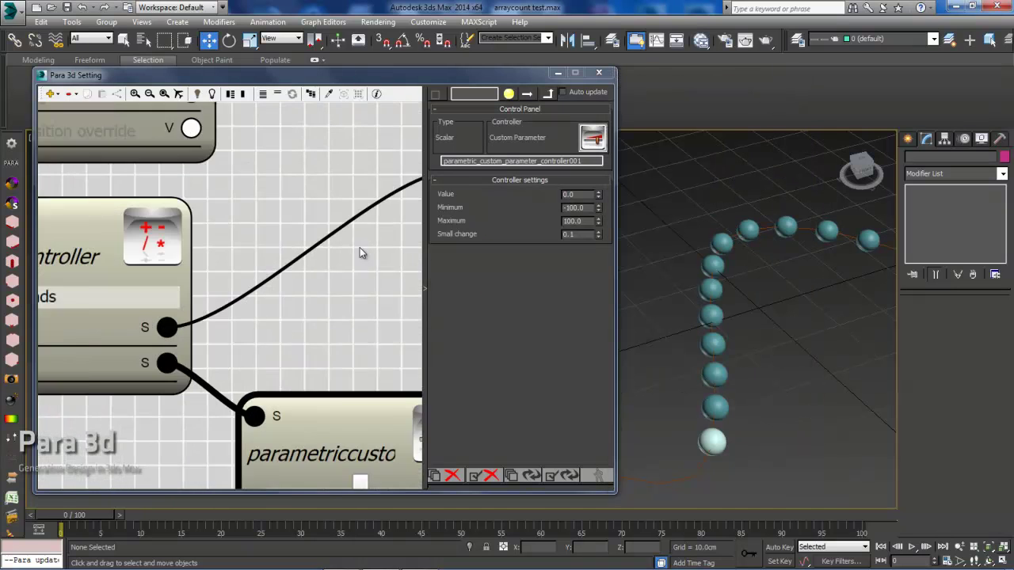
pyautogui.scroll(-5, 229, 185)
pyautogui.moveTo(229, 184); pyautogui.dragTo(271, 241, button='middle')
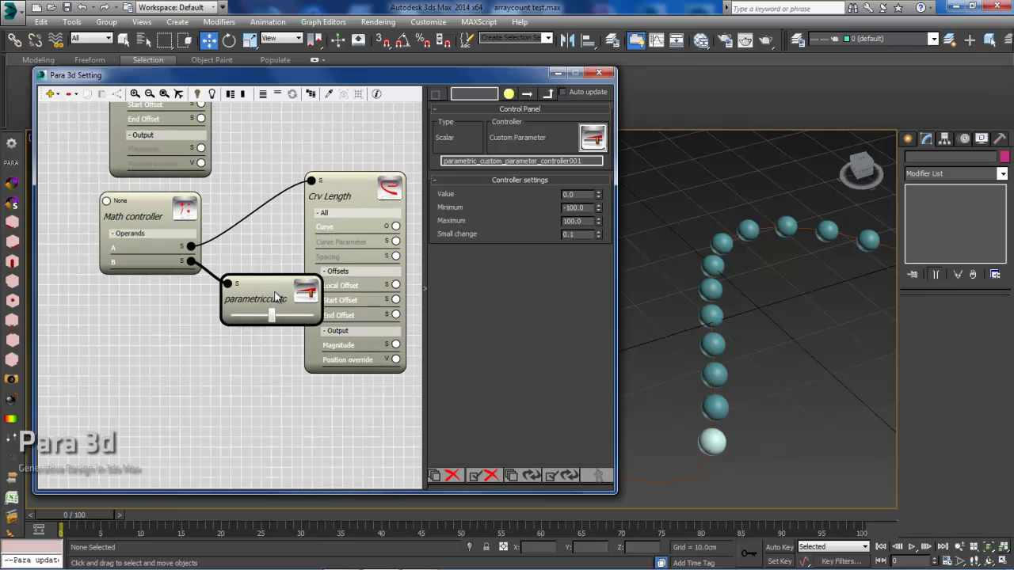
pyautogui.moveTo(242, 305); pyautogui.dragTo(233, 317)
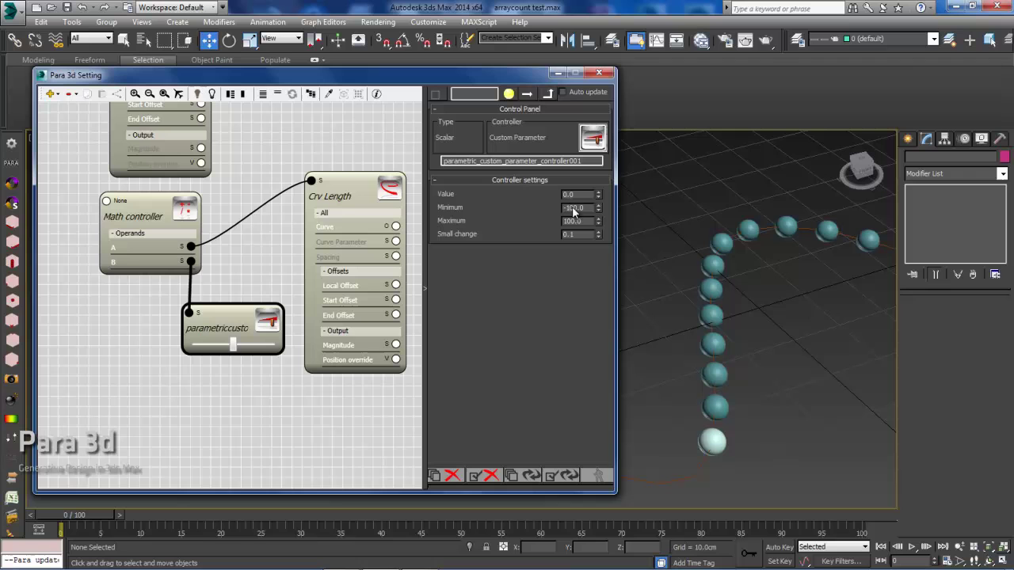
# Set the custom parameter's minimum to 1 and its value to about 15
pyautogui.moveTo(588, 208); pyautogui.dragTo(553, 208)
pyautogui.press('BackSpace')
pyautogui.write('1')
pyautogui.press('Return')
pyautogui.moveTo(598, 196); pyautogui.dragTo(603, 136)
pyautogui.moveTo(192, 346)
pyautogui.mouseDown()
pyautogui.moveTo(225, 346)
pyautogui.moveTo(203, 346)
pyautogui.mouseUp()
# Rename the custom parameter "spacing" and place its node below the math controller, clear of the Crv Length node
pyautogui.moveTo(232, 316); pyautogui.dragTo(213, 344)
pyautogui.scroll(-4, 264, 298)
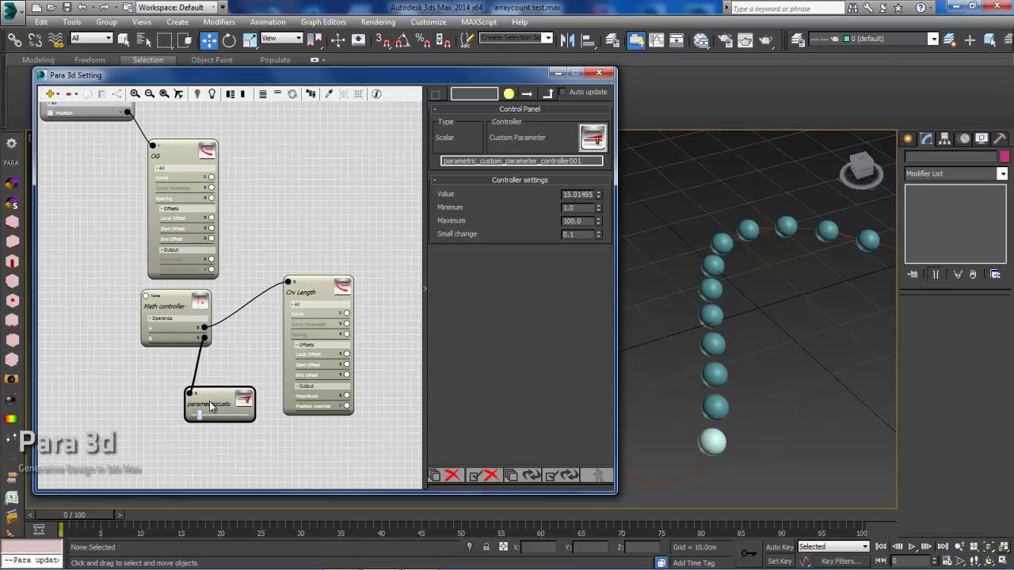
pyautogui.click(586, 163)
pyautogui.doubleClick(585, 162)
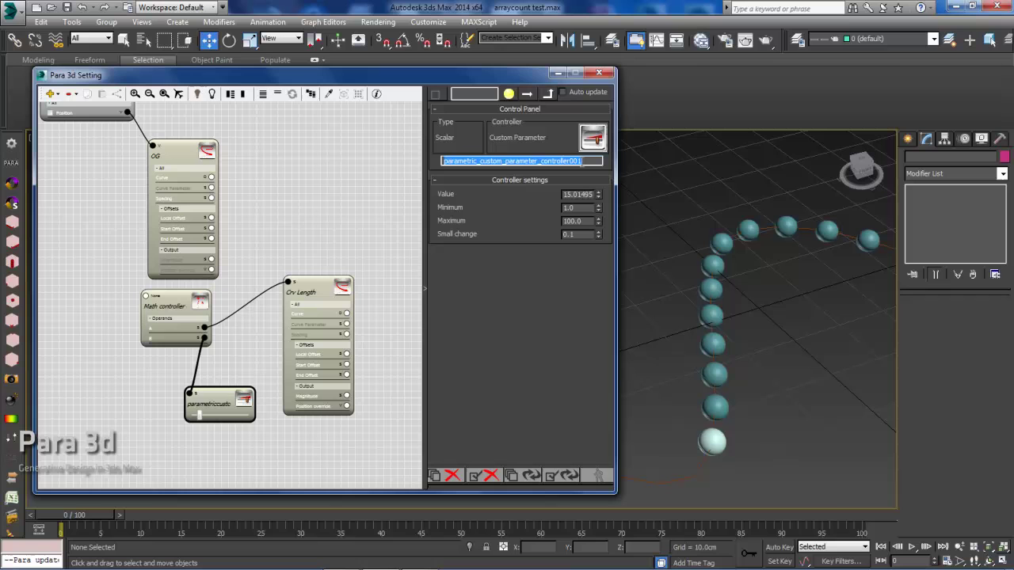
pyautogui.write('spa')
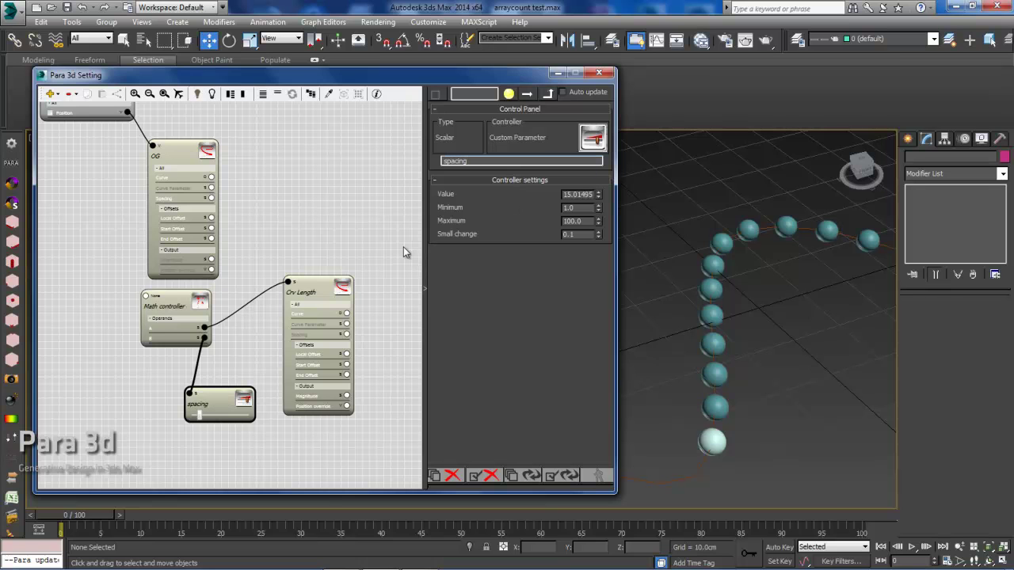
pyautogui.write('cing')
pyautogui.click(203, 367)
pyautogui.moveTo(227, 398); pyautogui.dragTo(227, 387)
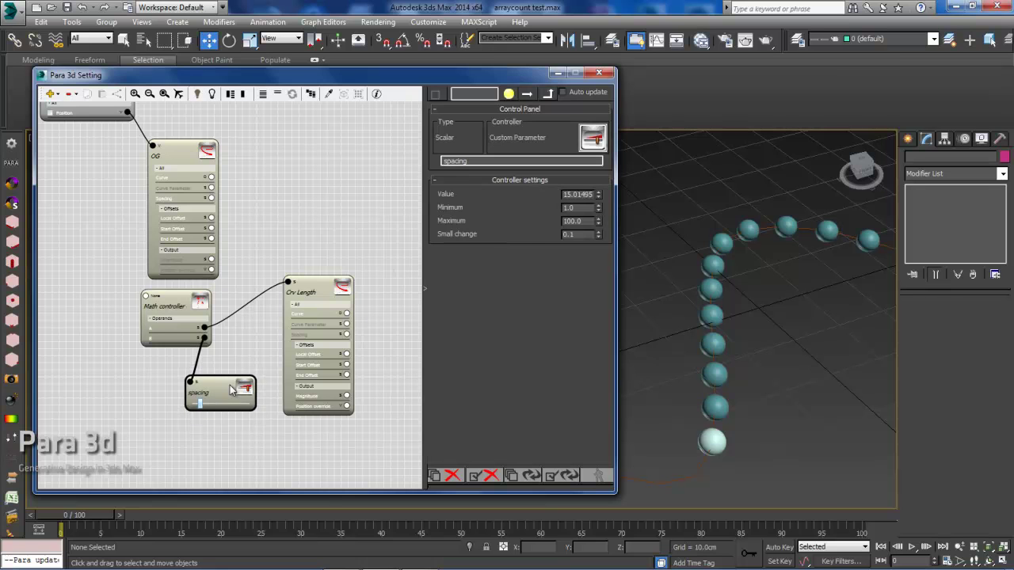
# Link the Spacing input of the OG curve controller to the spacing parameter and place that node beside OG
pyautogui.moveTo(296, 216); pyautogui.dragTo(331, 204, button='middle')
pyautogui.scroll(1, 287, 184)
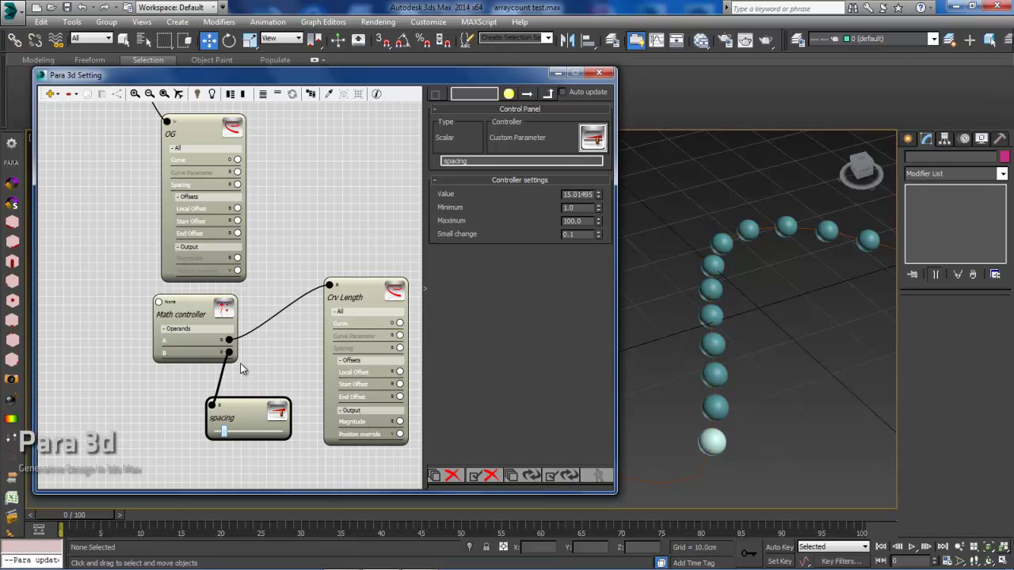
pyautogui.moveTo(227, 407); pyautogui.dragTo(243, 403)
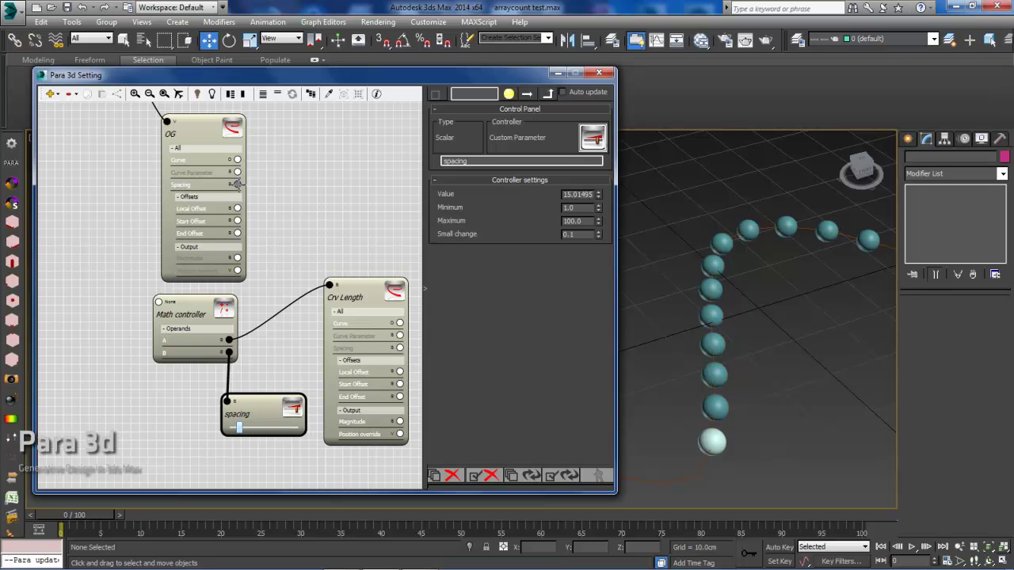
pyautogui.moveTo(237, 184); pyautogui.dragTo(302, 205)
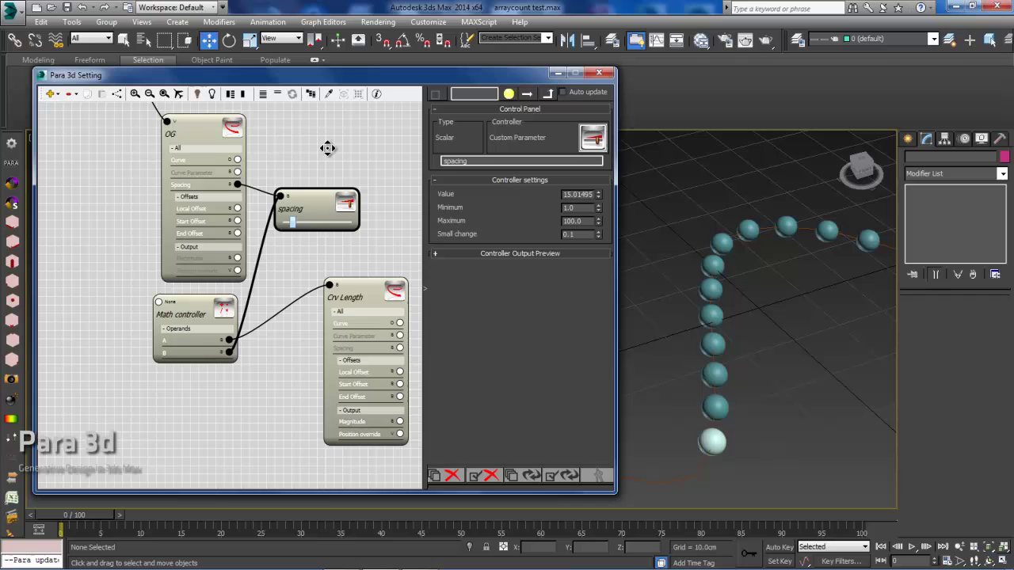
# Rename the math controller "no of items" and move its node slightly further below OG
pyautogui.click(179, 332)
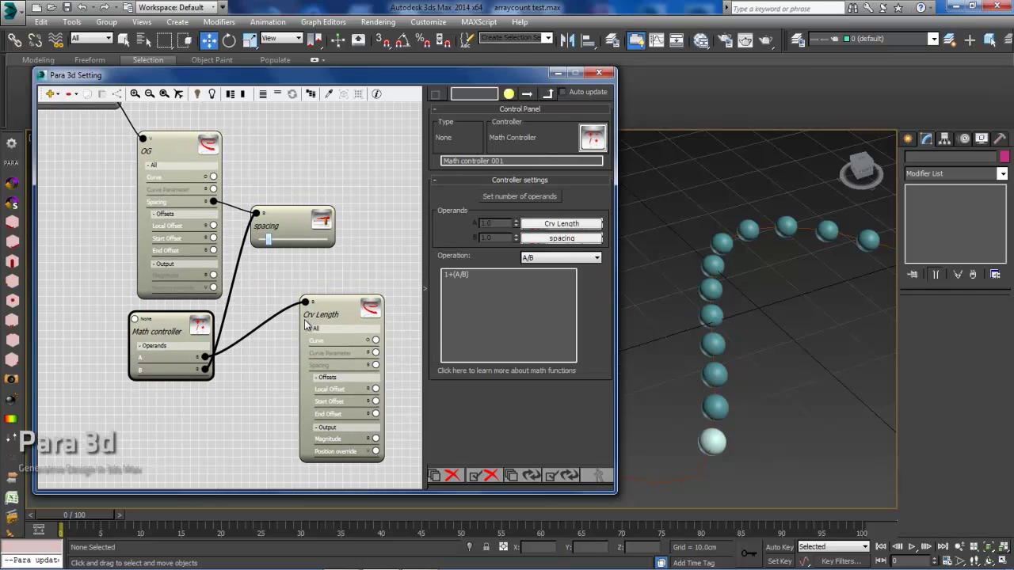
pyautogui.moveTo(188, 334); pyautogui.dragTo(188, 353)
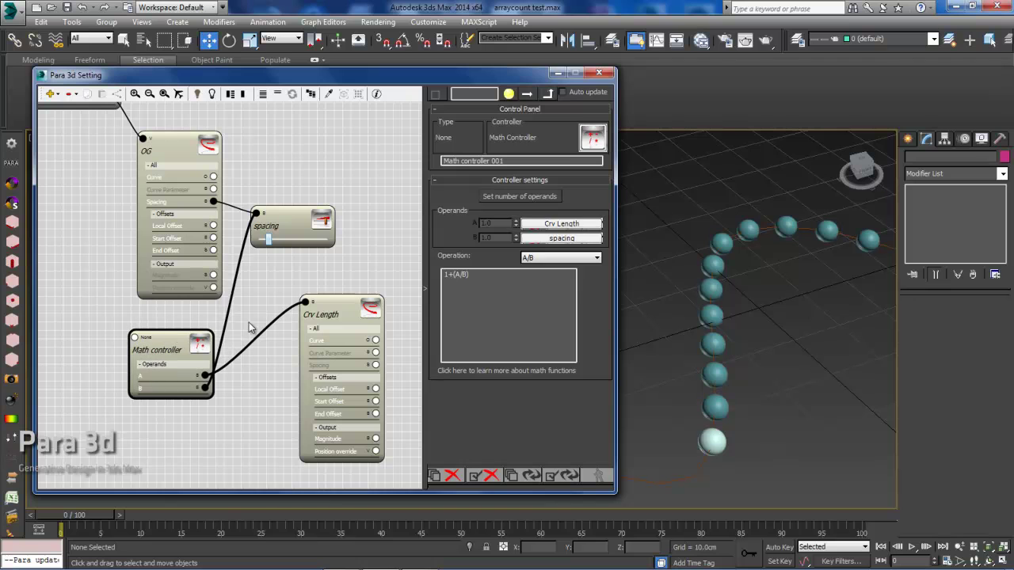
pyautogui.doubleClick(511, 161)
pyautogui.moveTo(517, 161); pyautogui.dragTo(450, 164)
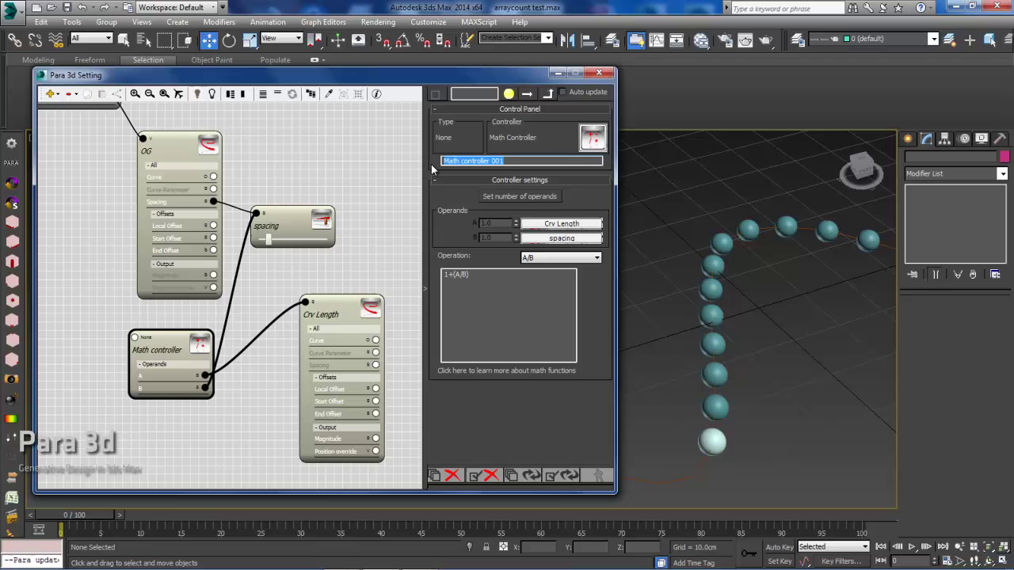
pyautogui.write('no items')
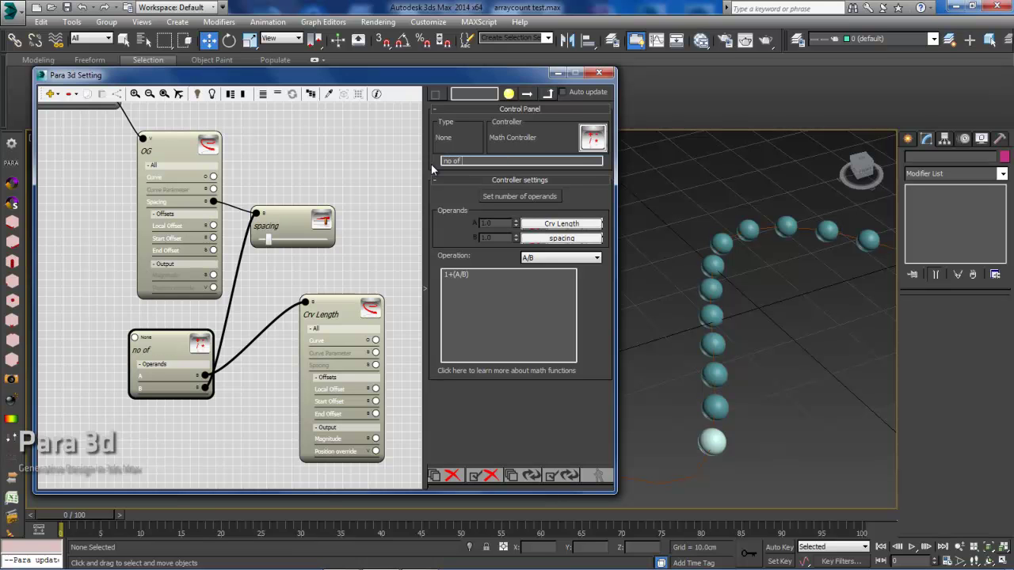
pyautogui.write('items')
pyautogui.click(99, 306)
# Add an array count setter add-on to the graph and place its node in the free space beside OG
pyautogui.scroll(1, 182, 298)
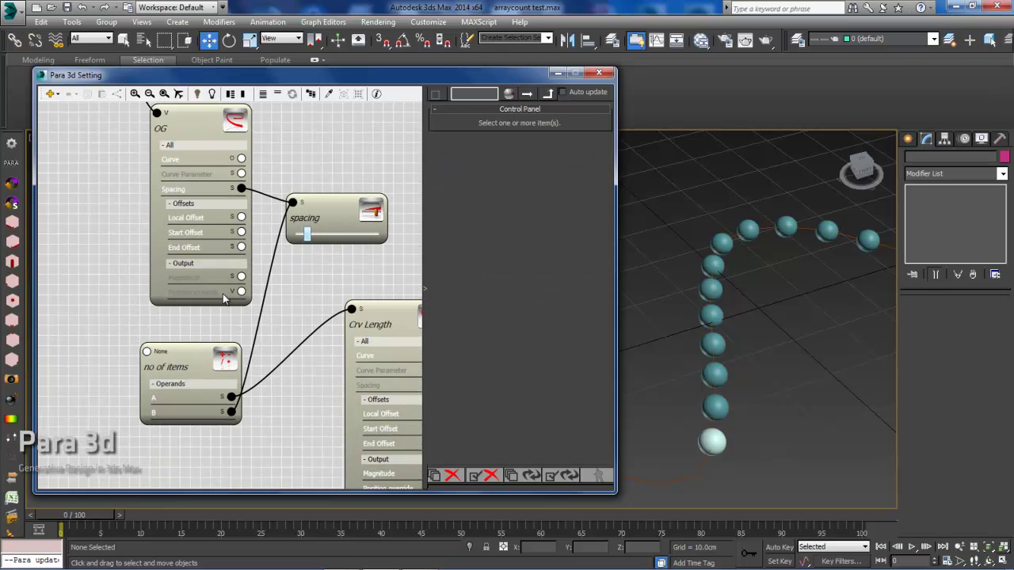
pyautogui.scroll(-3, 246, 273)
pyautogui.moveTo(258, 260); pyautogui.dragTo(261, 289, button='middle')
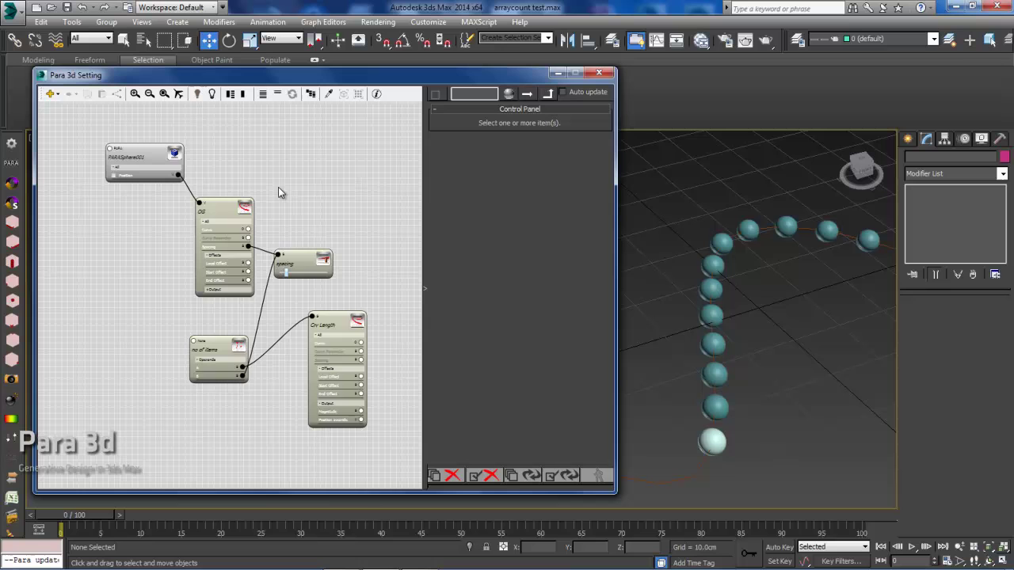
pyautogui.moveTo(278, 188); pyautogui.dragTo(300, 181, button='middle')
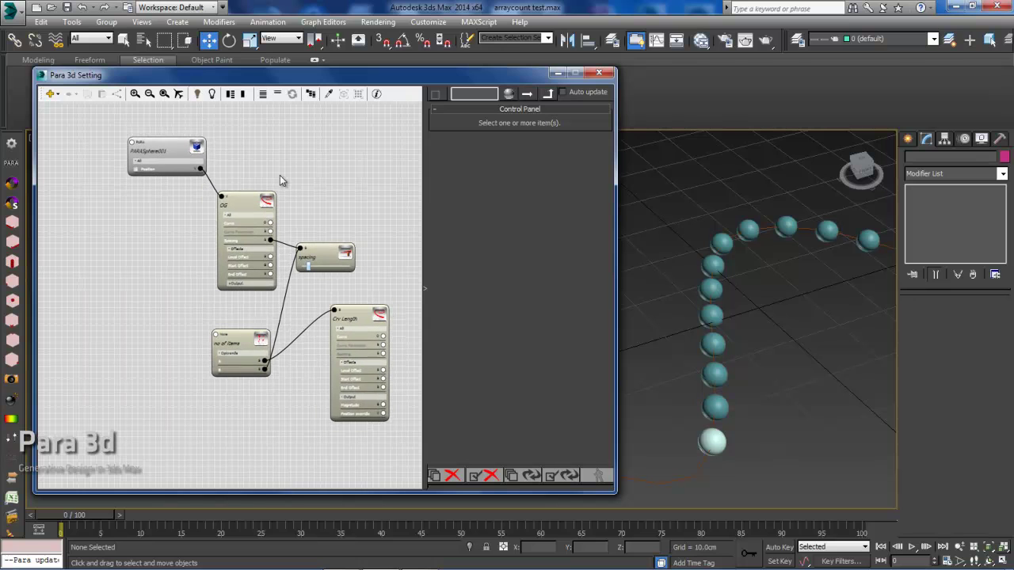
pyautogui.click(55, 95)
pyautogui.moveTo(56, 104)
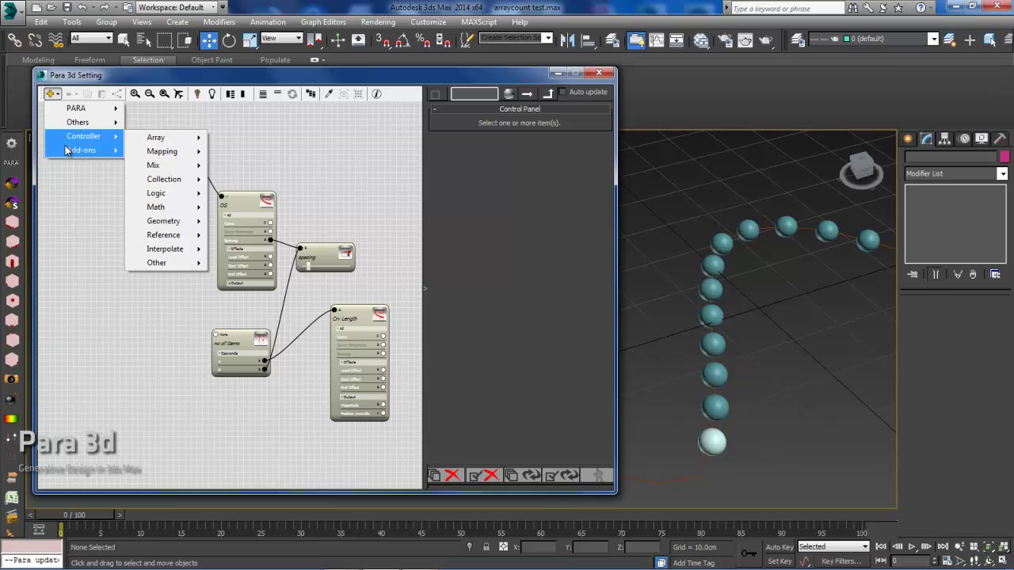
pyautogui.moveTo(70, 151)
pyautogui.click(162, 151)
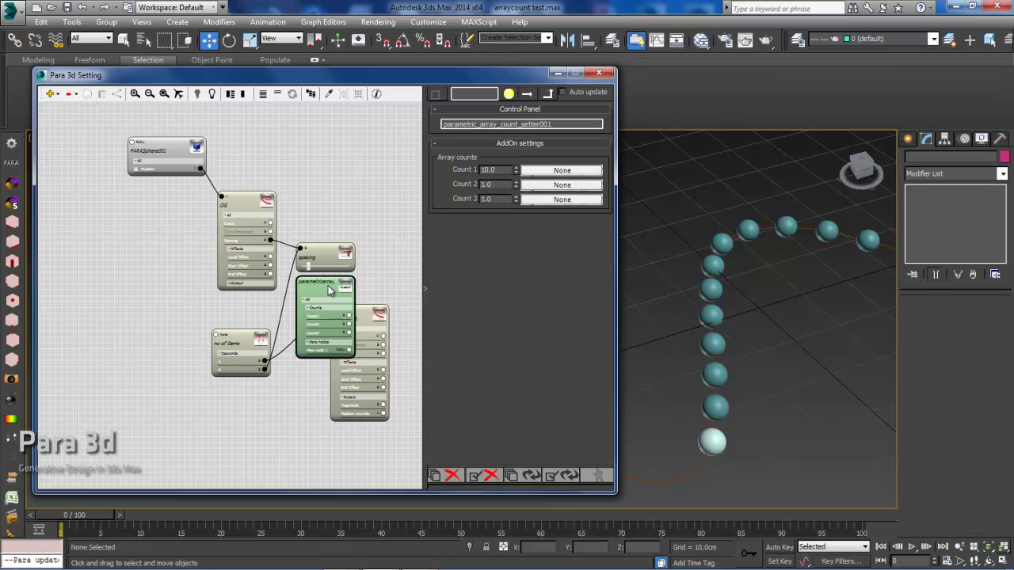
pyautogui.moveTo(312, 287); pyautogui.dragTo(152, 264)
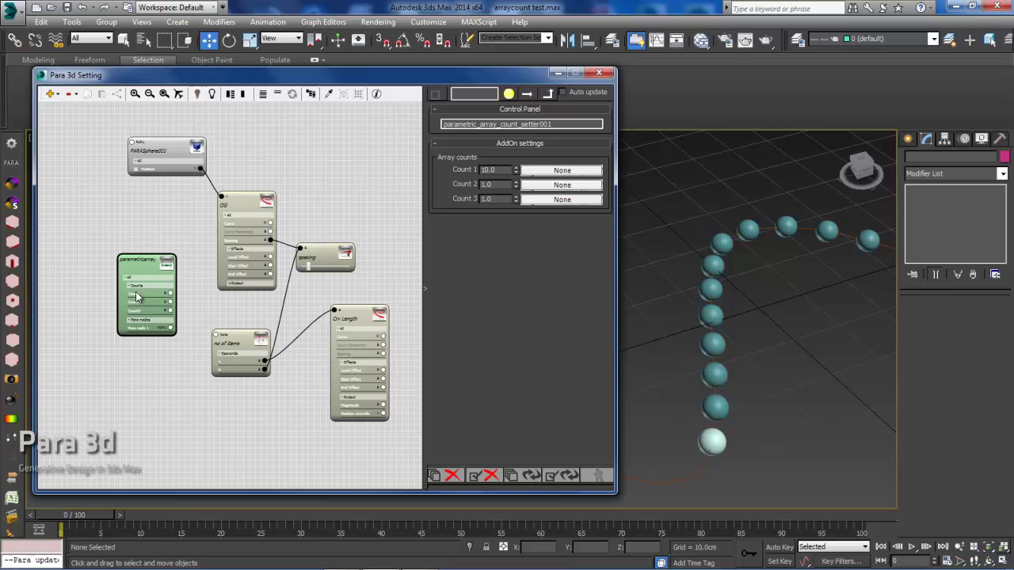
# Link the Count1 input of the array count setter to the "no of items" math controller
pyautogui.moveTo(152, 266); pyautogui.dragTo(175, 276, button='middle')
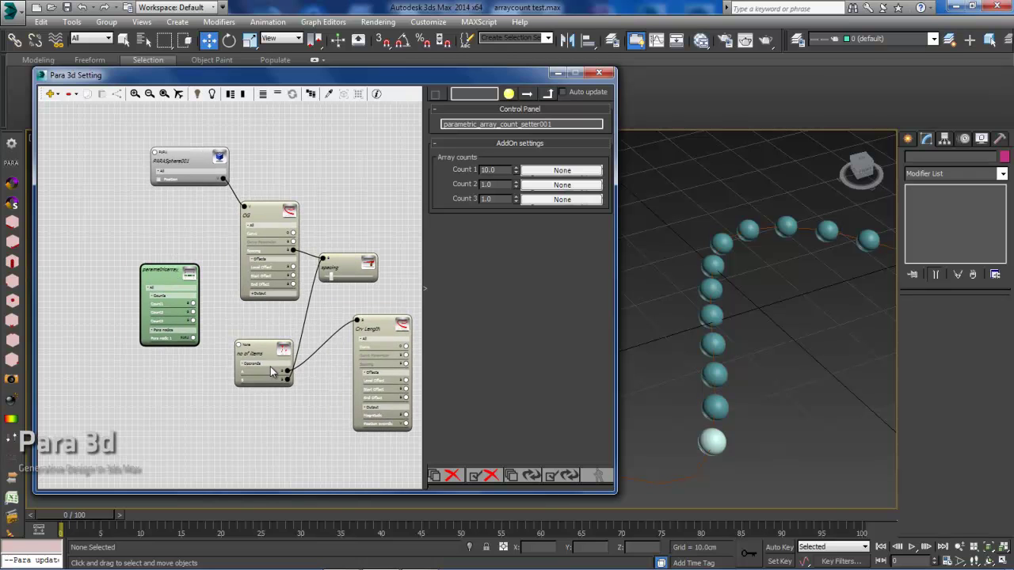
pyautogui.scroll(3, 222, 335)
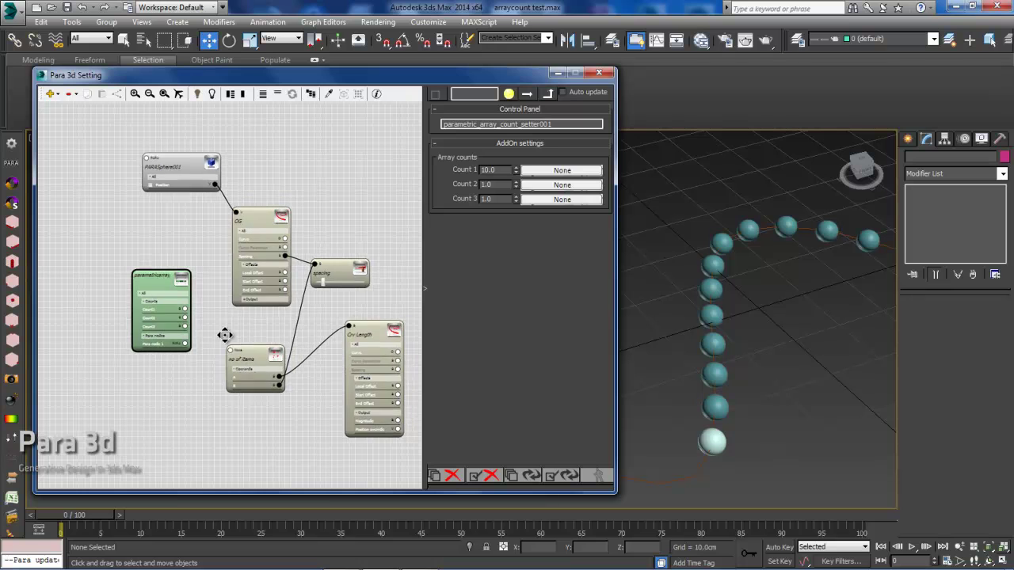
pyautogui.moveTo(224, 319)
pyautogui.mouseDown(button='middle')
pyautogui.moveTo(245, 294)
pyautogui.moveTo(238, 307)
pyautogui.mouseUp(button='middle')
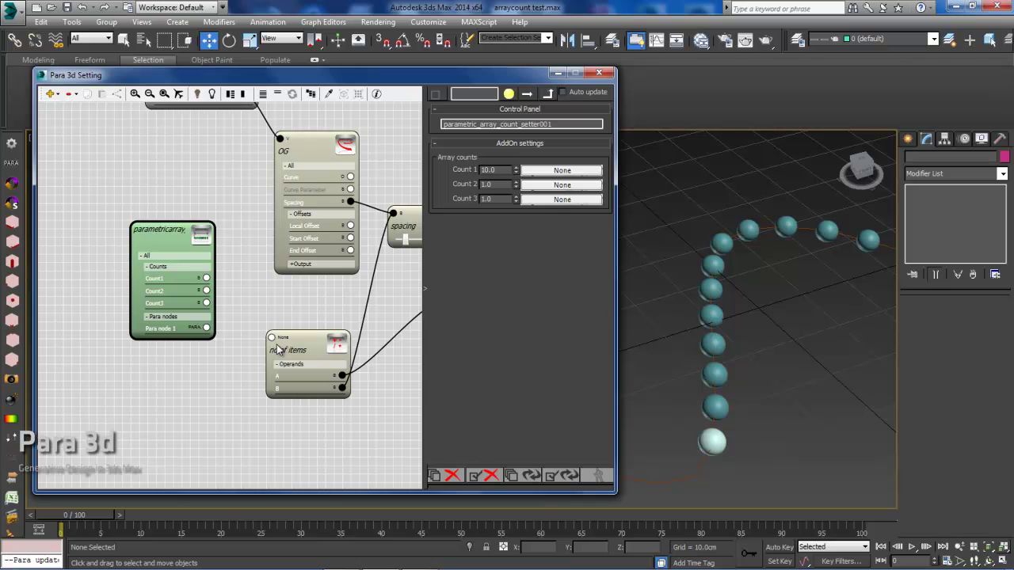
pyautogui.moveTo(206, 278); pyautogui.dragTo(272, 337)
pyautogui.moveTo(227, 255); pyautogui.dragTo(211, 290, button='middle')
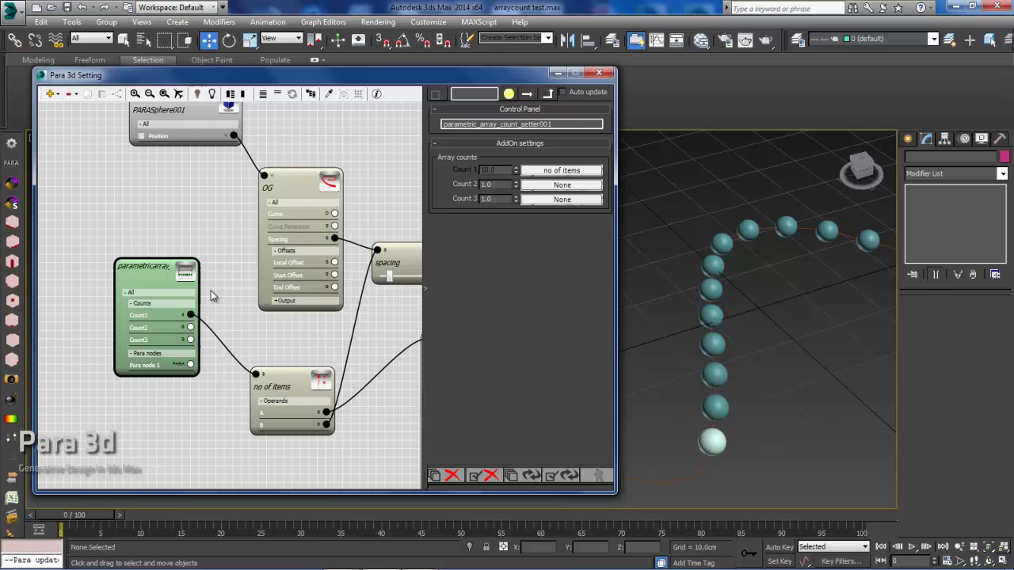
# Link the PARASphere001 node to Para node 1 of the array count setter and move the sphere node closer to it
pyautogui.scroll(-3, 209, 288)
pyautogui.moveTo(195, 245)
pyautogui.mouseDown(button='middle')
pyautogui.moveTo(187, 281)
pyautogui.moveTo(196, 260)
pyautogui.mouseUp(button='middle')
pyautogui.scroll(2, 183, 273)
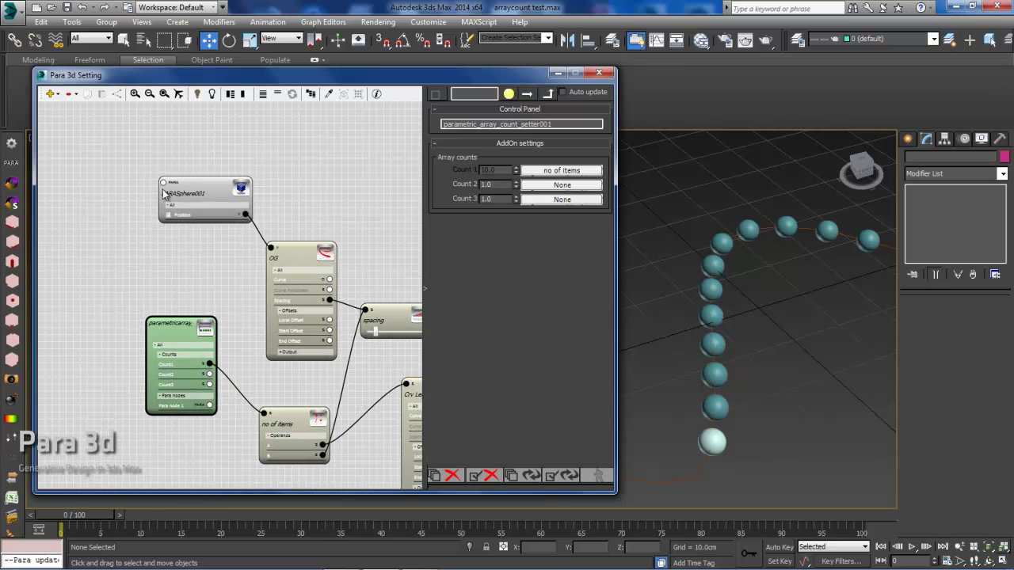
pyautogui.moveTo(163, 184); pyautogui.dragTo(212, 406)
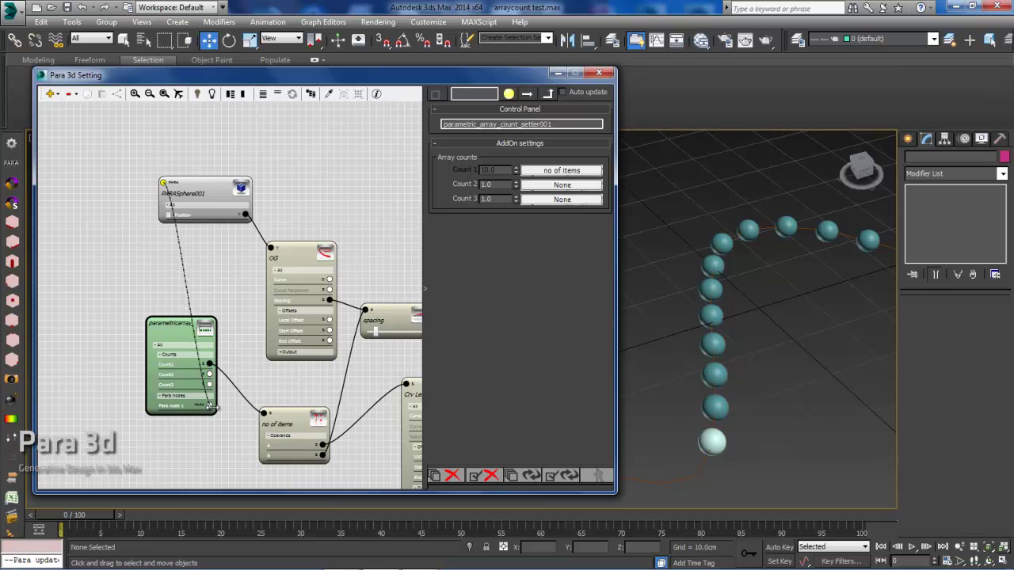
pyautogui.moveTo(174, 338); pyautogui.dragTo(138, 324)
pyautogui.scroll(5, 141, 407)
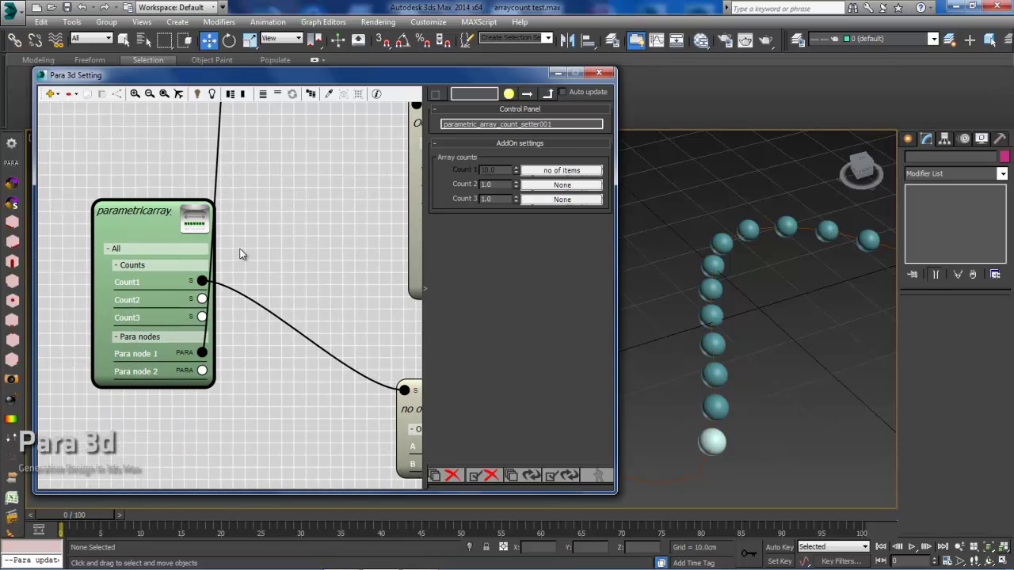
pyautogui.scroll(-3, 240, 228)
pyautogui.moveTo(245, 224); pyautogui.dragTo(227, 269, button='middle')
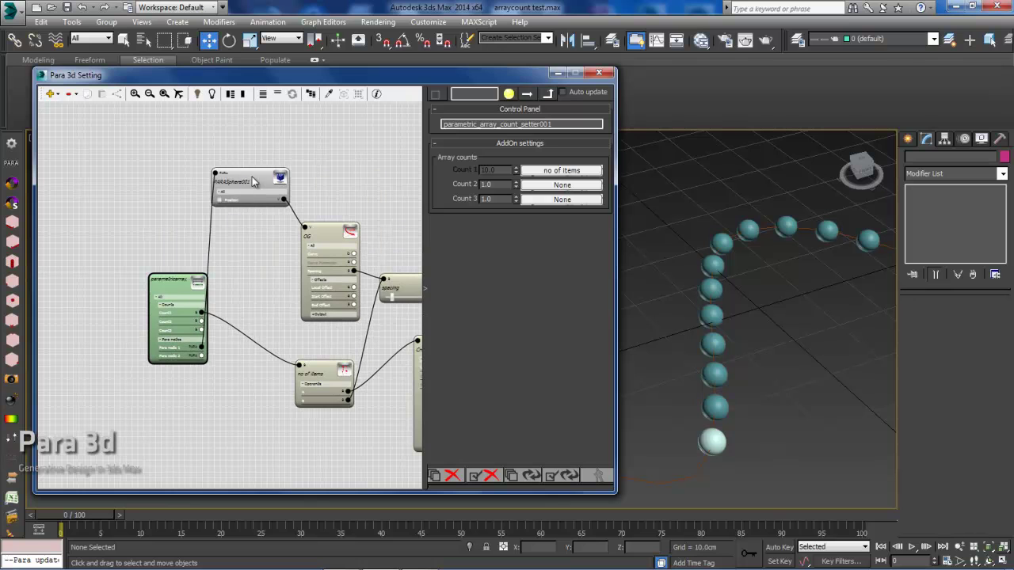
pyautogui.moveTo(251, 177); pyautogui.dragTo(237, 202)
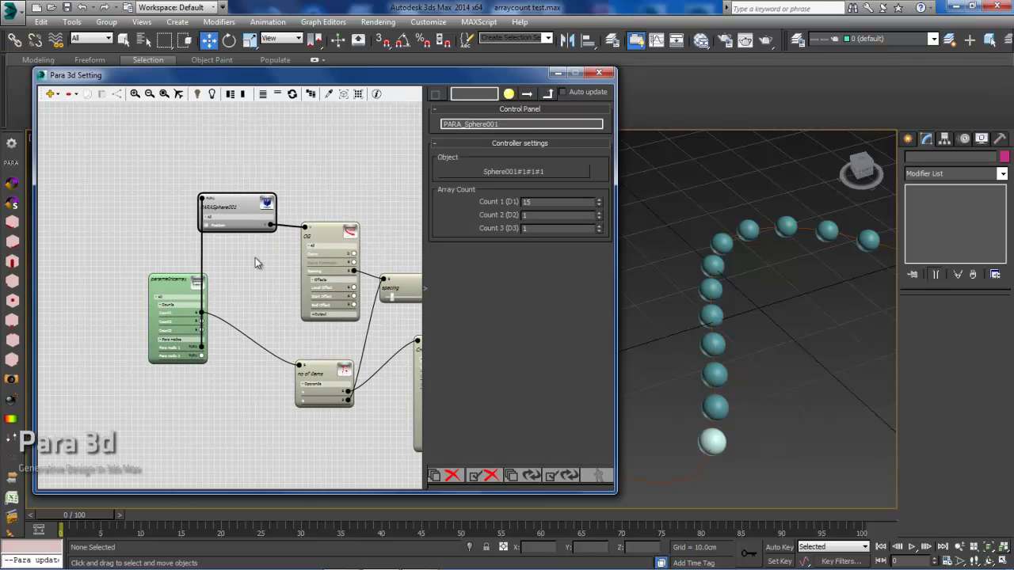
# Update the graph from the array count setter node so the sphere array takes its count from "no of items"
pyautogui.click(179, 288)
pyautogui.click(246, 207)
pyautogui.click(166, 297)
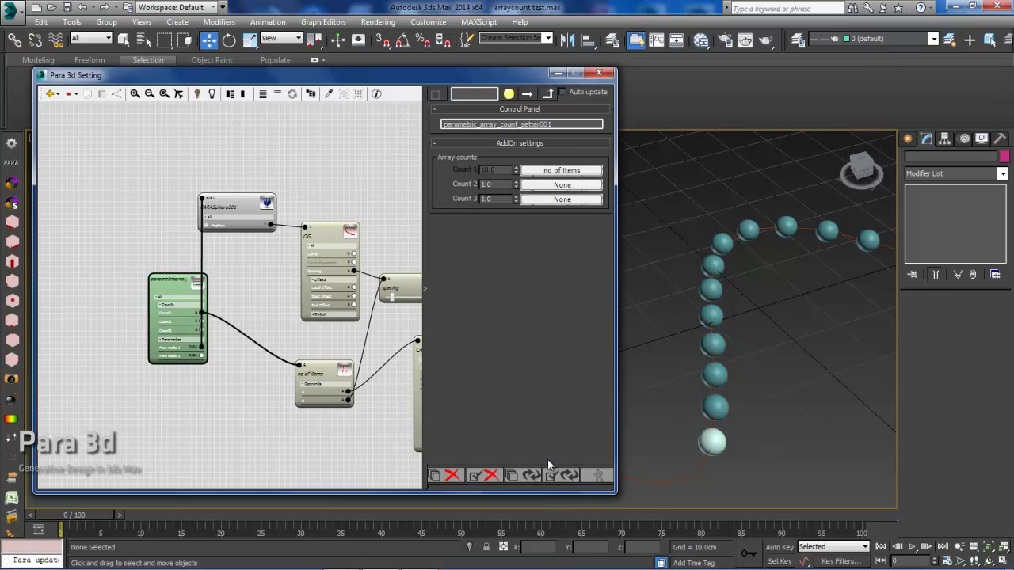
pyautogui.click(559, 476)
pyautogui.scroll(-6, 747, 321)
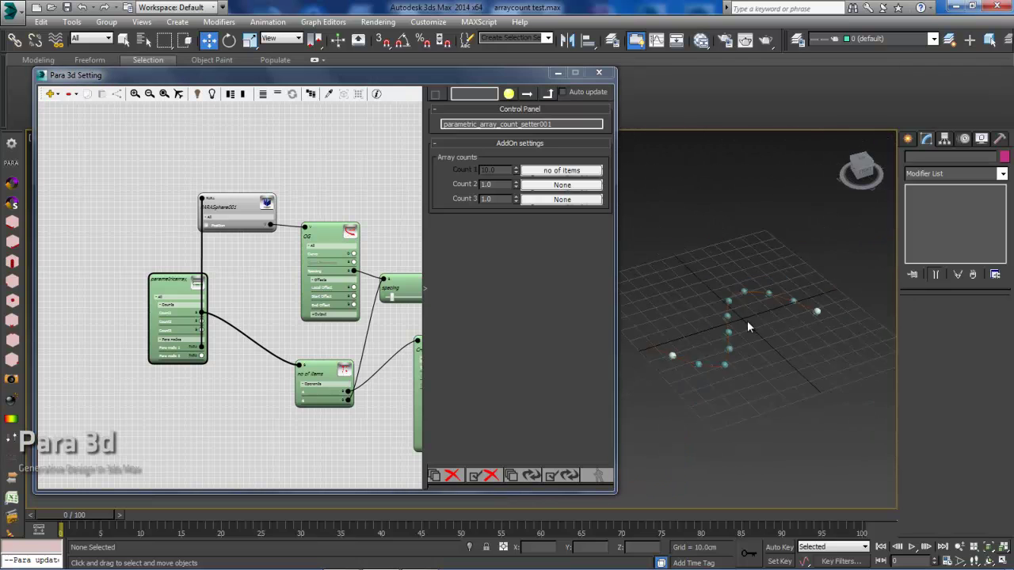
pyautogui.moveTo(747, 321); pyautogui.dragTo(765, 347, button='middle')
pyautogui.scroll(2, 756, 354)
pyautogui.scroll(4, 749, 336)
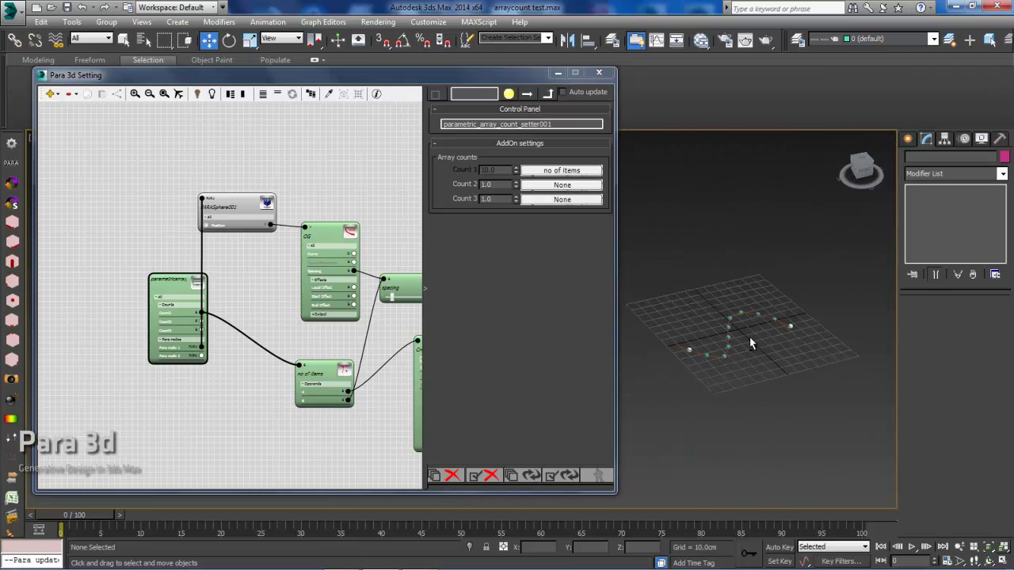
pyautogui.scroll(3, 723, 366)
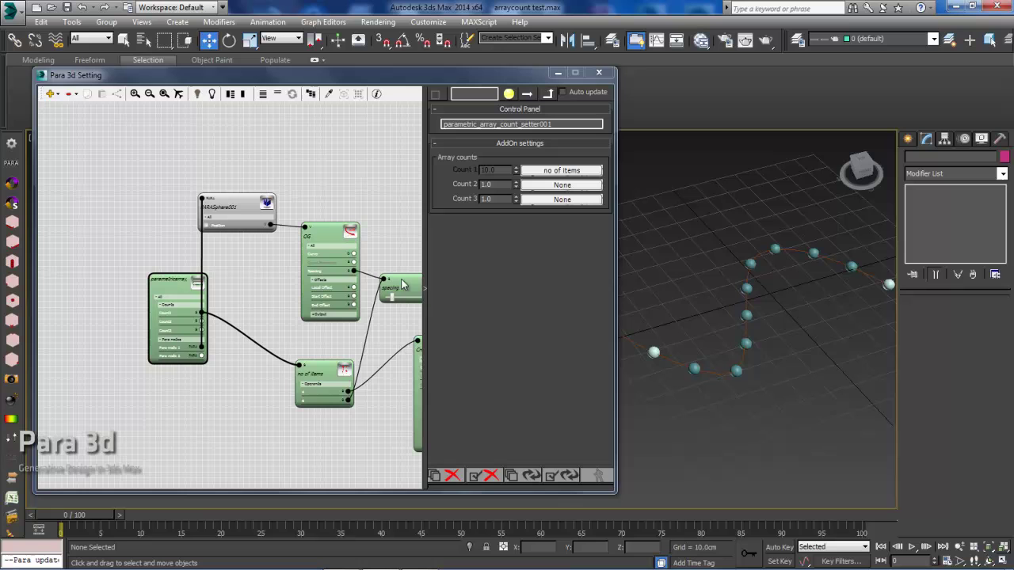
# Turn on auto update and set the spacing parameter to about 9.76 with its node slider
pyautogui.moveTo(399, 300)
pyautogui.mouseDown()
pyautogui.moveTo(410, 299)
pyautogui.moveTo(397, 299)
pyautogui.moveTo(392, 279)
pyautogui.moveTo(385, 285)
pyautogui.moveTo(396, 310)
pyautogui.moveTo(385, 311)
pyautogui.mouseUp()
pyautogui.click(562, 92)
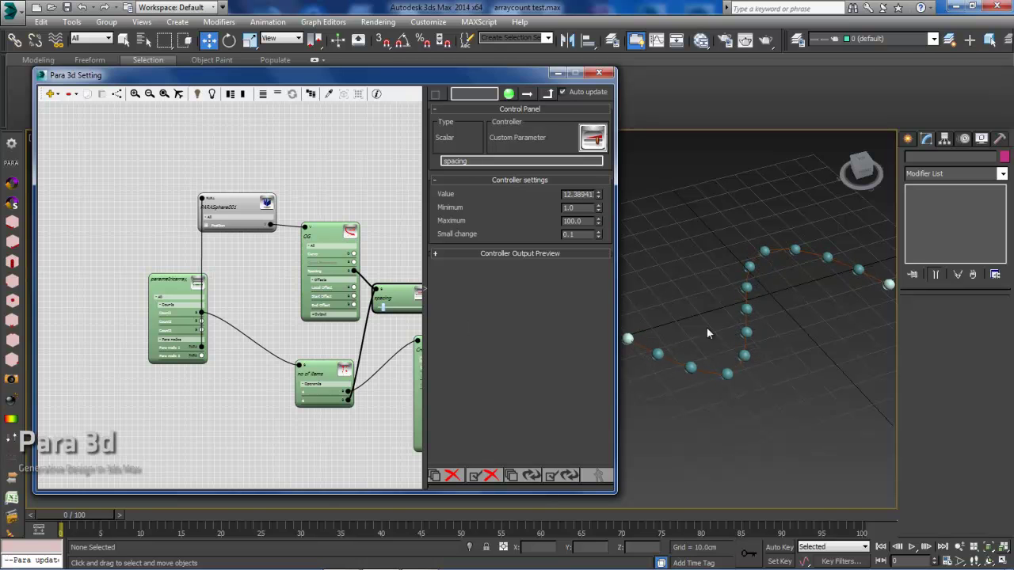
pyautogui.scroll(-3, 744, 308)
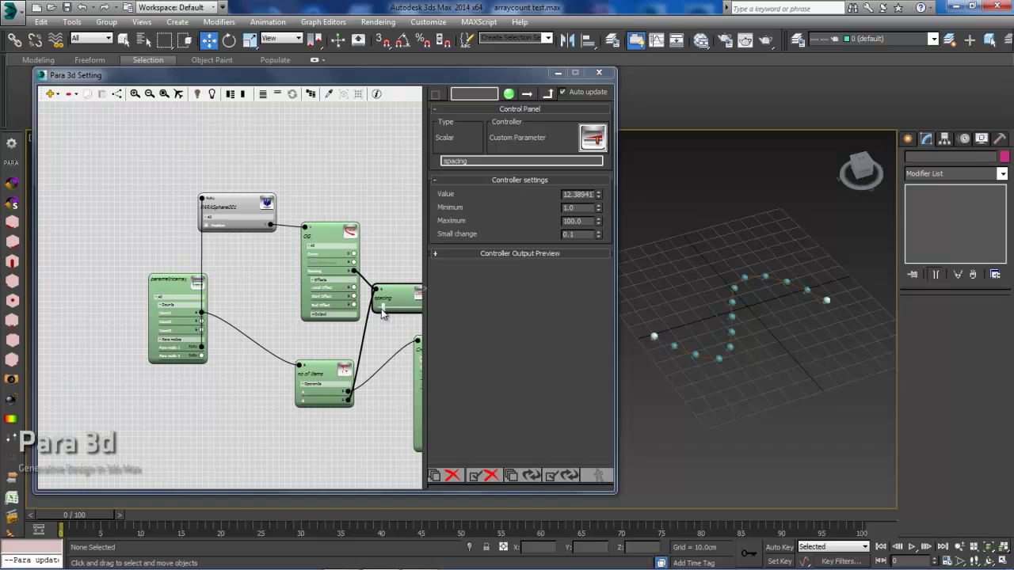
pyautogui.moveTo(384, 311); pyautogui.dragTo(381, 311)
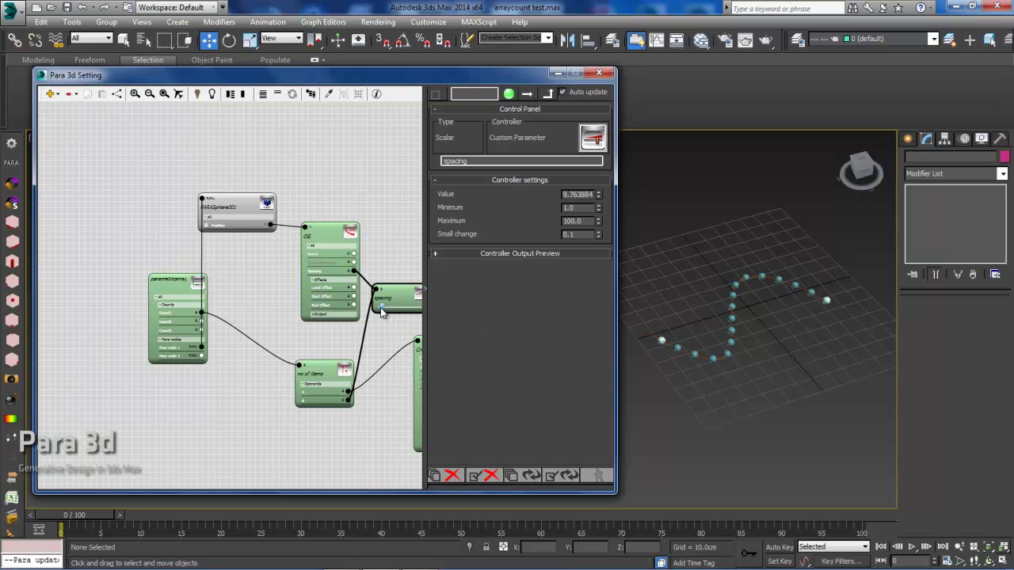
# Shift the OG node slightly up toward the sphere node and enable dynamic update for its Line001 spline shape
pyautogui.click(333, 232)
pyautogui.moveTo(326, 236); pyautogui.dragTo(314, 227)
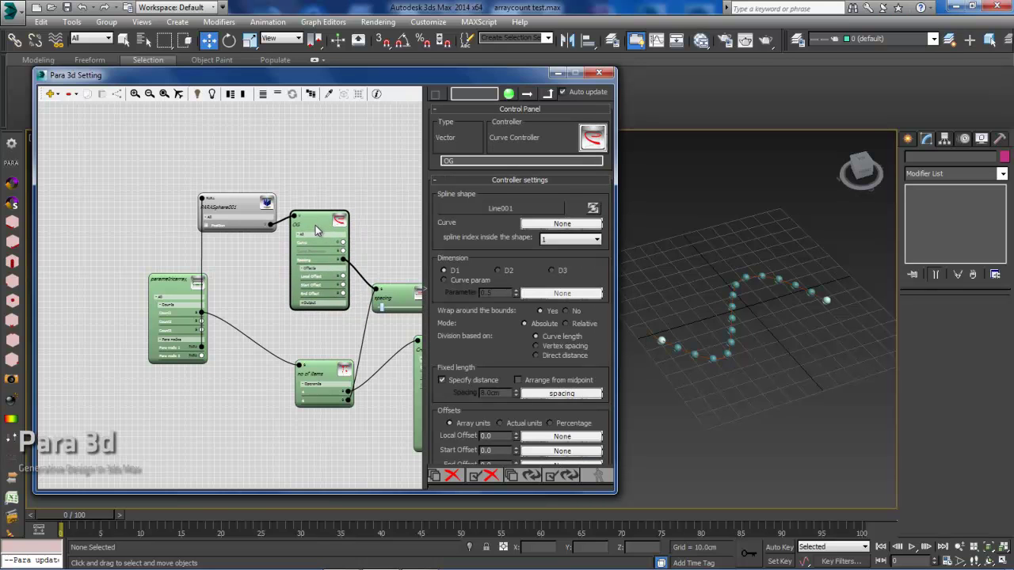
pyautogui.click(491, 207)
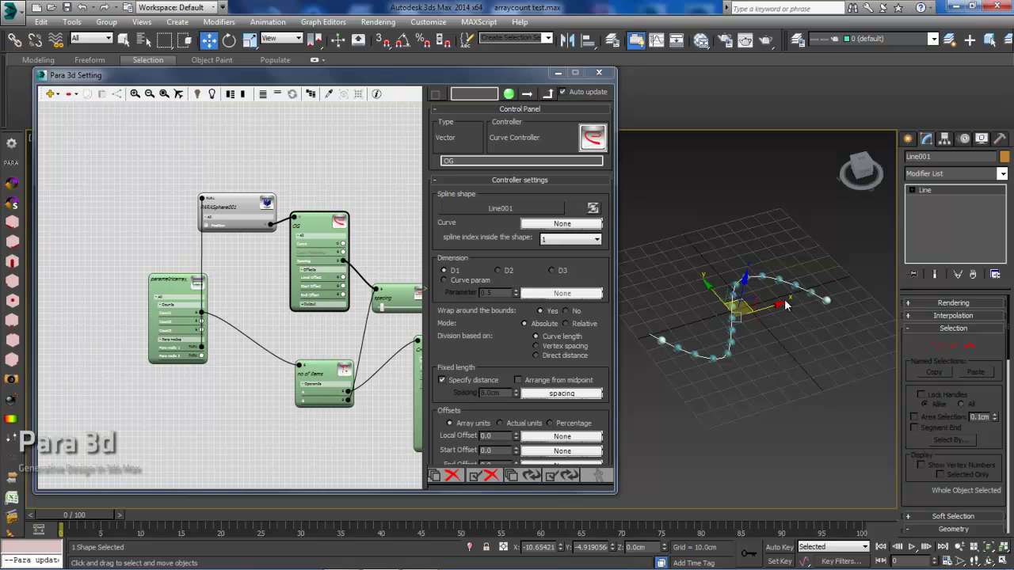
pyautogui.click(592, 209)
# Edit Line001 at vertex level and raise the upper bend's vertex to a height of about 24 cm
pyautogui.click(938, 347)
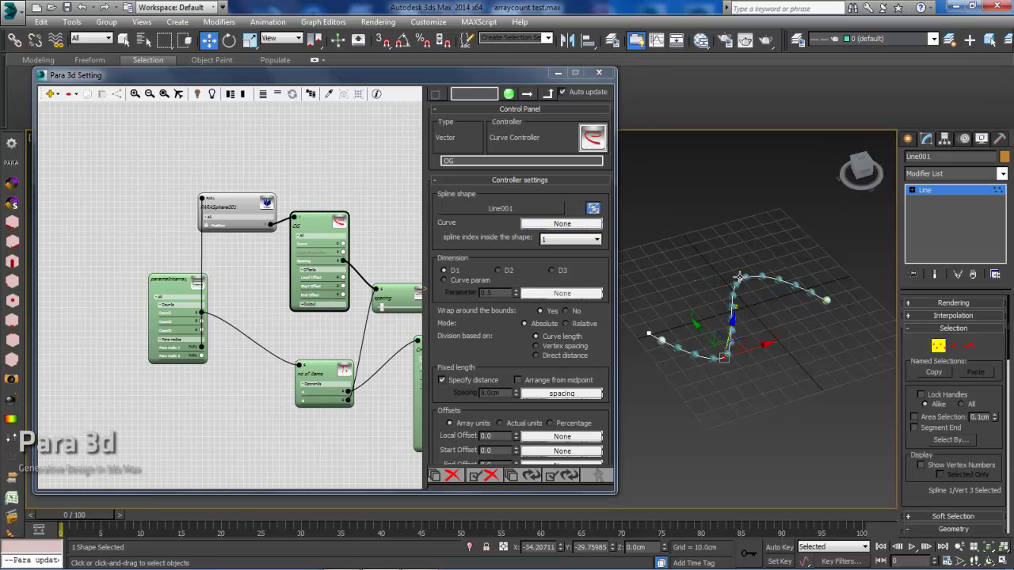
pyautogui.moveTo(749, 290); pyautogui.dragTo(757, 211)
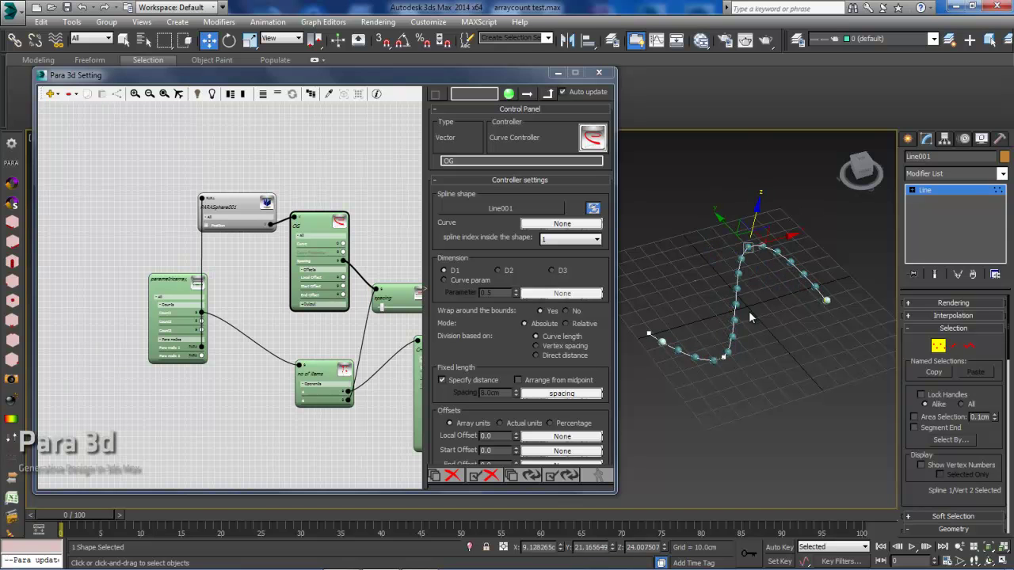